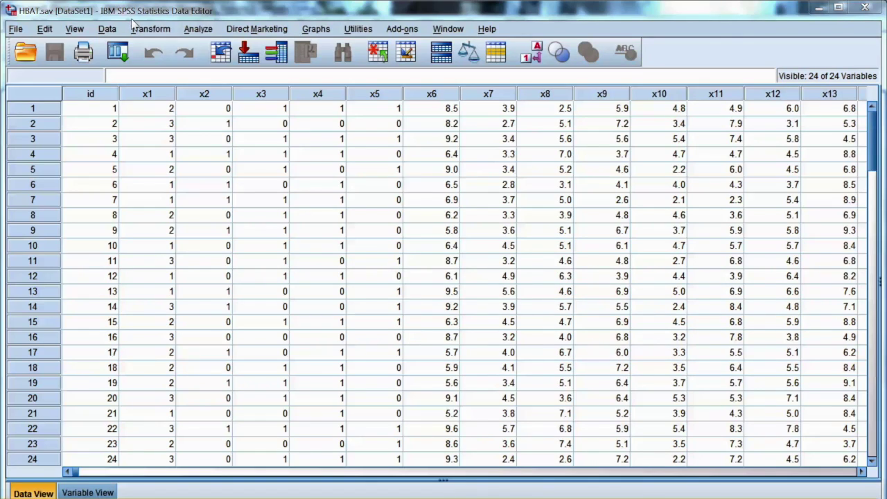
Open the Factor Analysis dialog from Analyze > Dimension Reduction > Factor
key("alt+a")
key("Down")
key("Down")
key("Down")
key("Down")
key("Down")
key("Down")
key("Down")
key("Down")
key("Down")
key("Down")
key("Down")
key("Down")
key("Down")
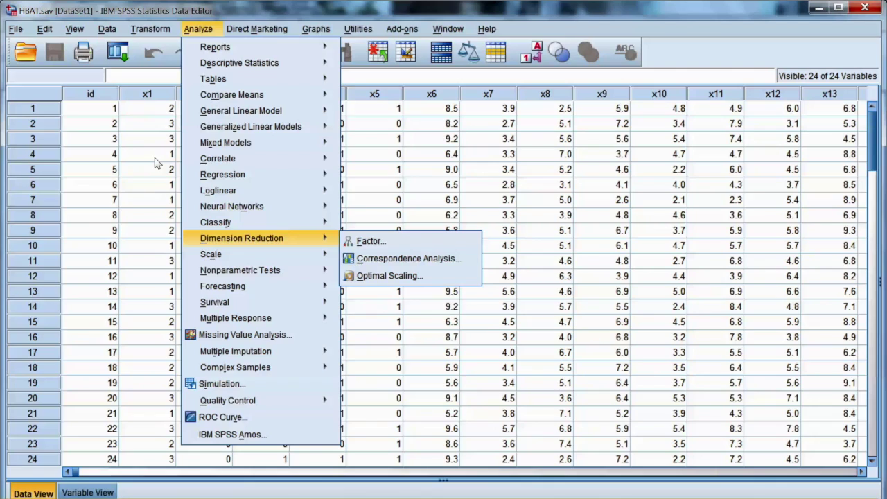
key("Down")
key("Up")
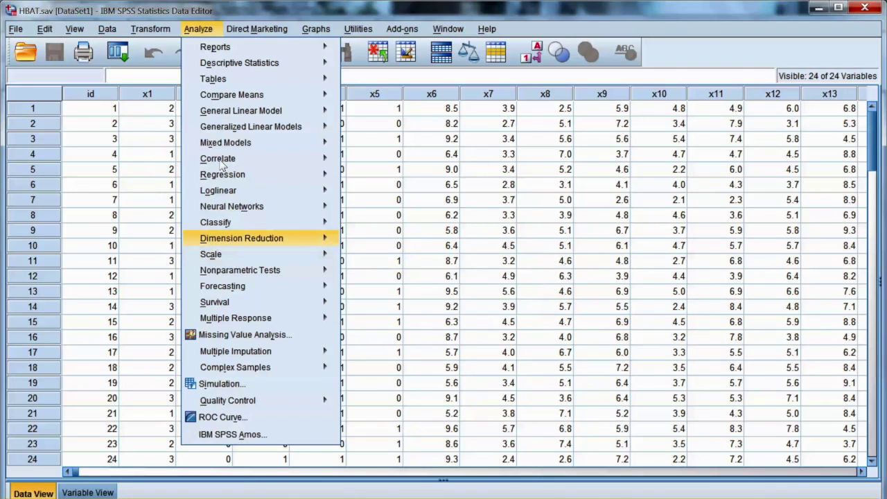
key("Right")
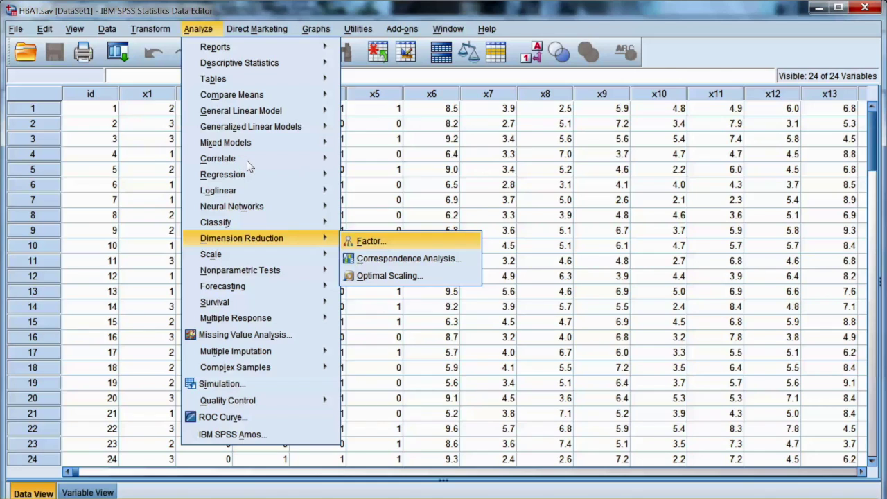
key("Return")
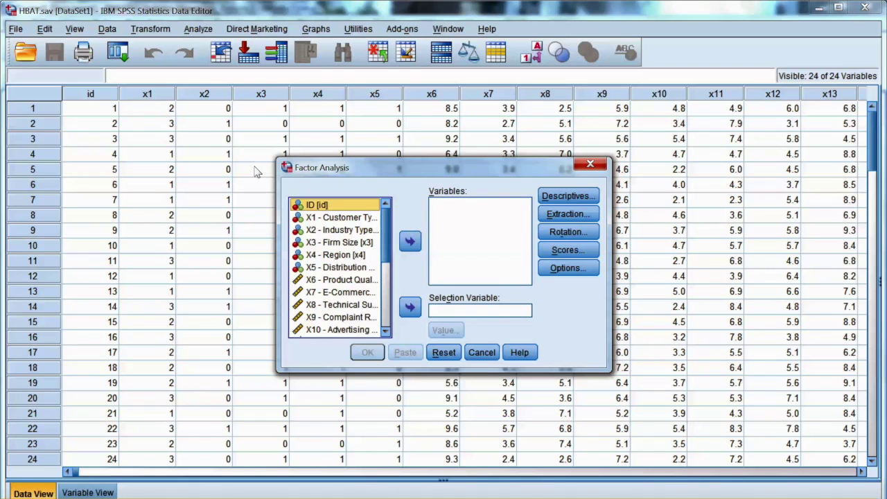
Add variables X6 through X18 to the analysis variables
key("shift+Down")
key("shift+Down")
key("shift+Down")
key("shift+Down")
key("shift+Down")
key("shift+Down")
key("shift+Down")
key("shift+Down")
key("shift+Down")
key("shift+Down")
key("shift+Down")
key("shift+Down")
key("shift+Down")
key("shift+Down")
key("shift+Down")
key("shift+Down")
key("shift+Down")
key("shift+Down")
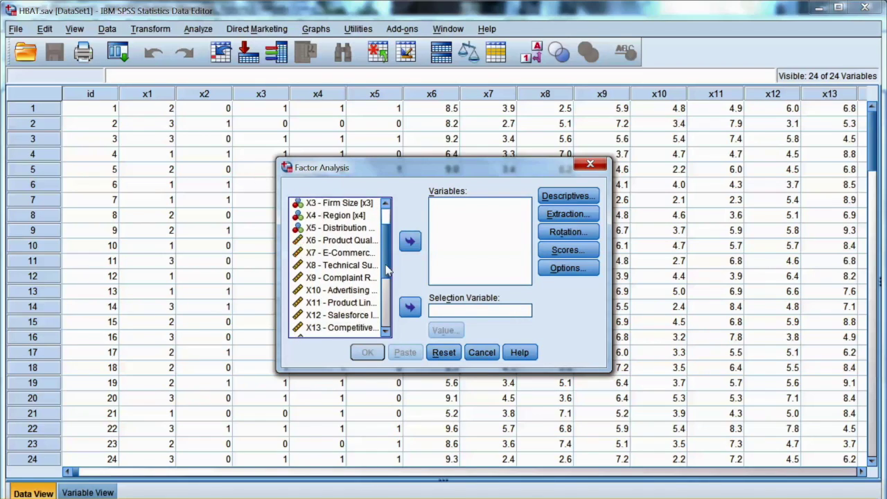
key("Tab")
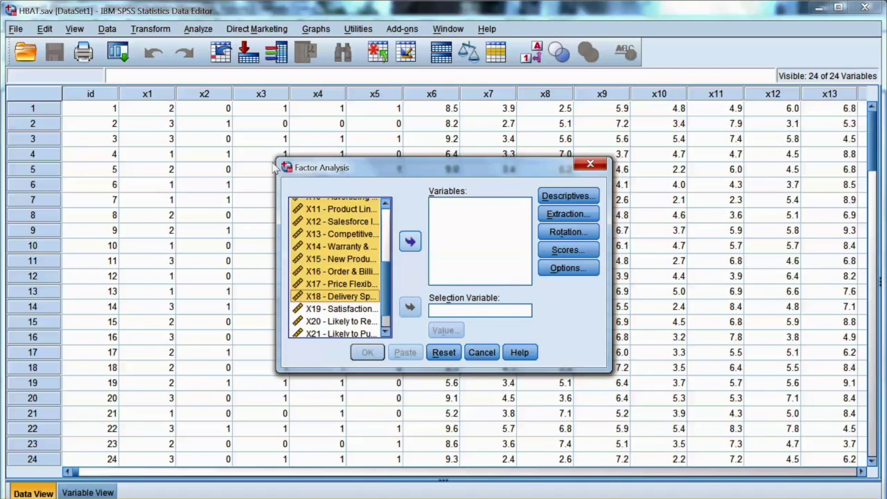
key("space")
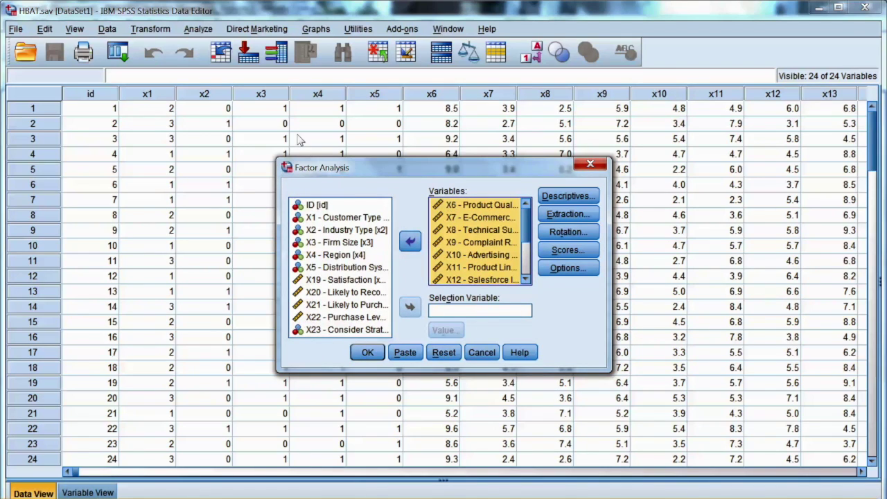
Request the KMO and Bartlett's test and anti-image matrices under Descriptives
key("Tab")
key("Tab")
key("space")
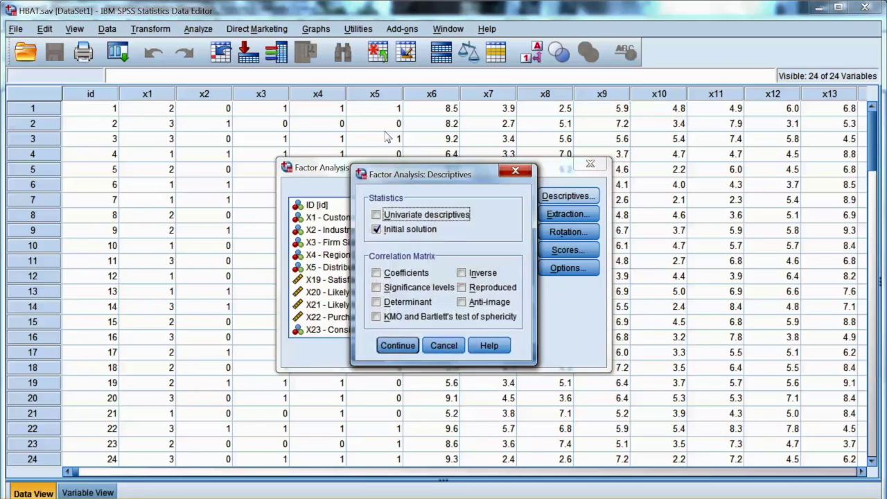
key("alt+k")
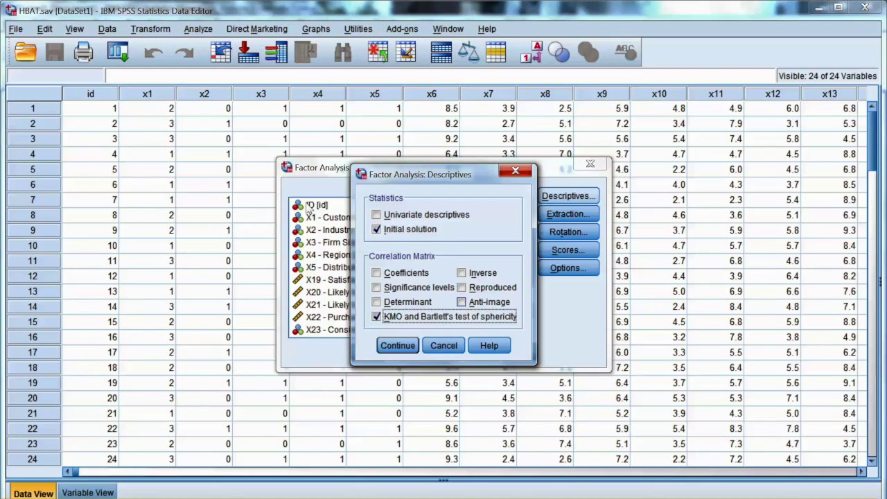
key("alt+a")
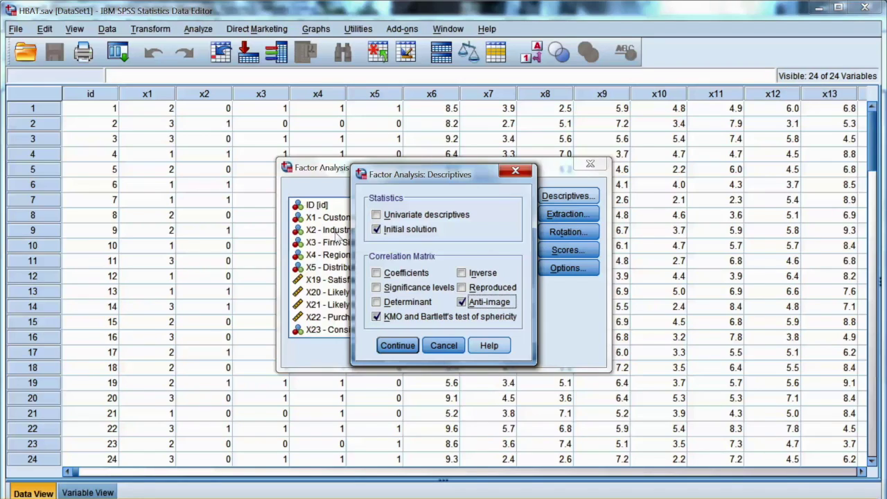
key("Return")
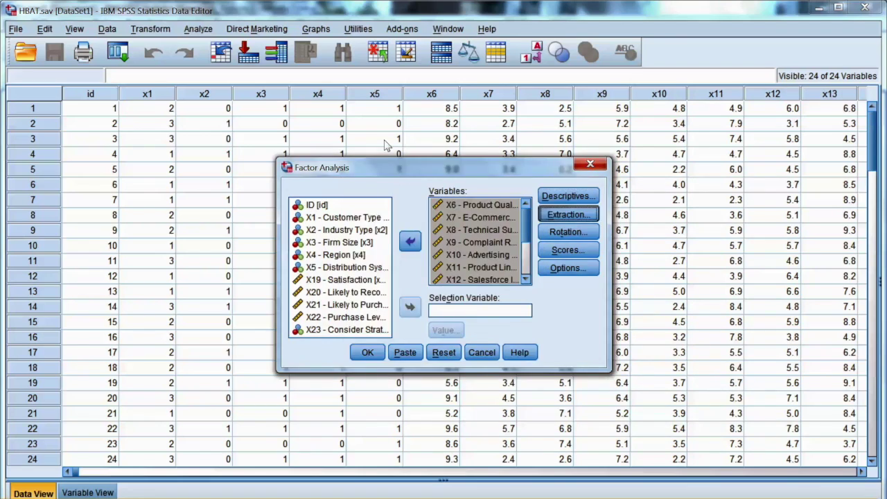
Keep the default extraction settings and bring up the rotation options
key("alt+e")
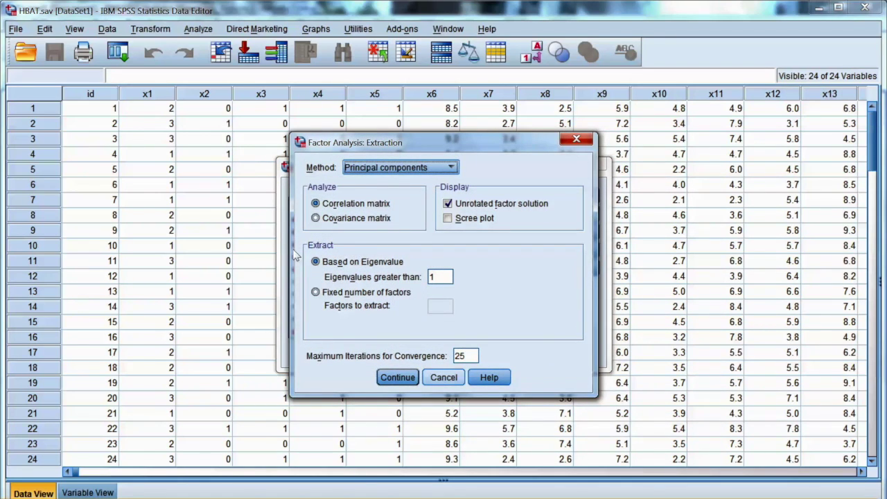
key("Return")
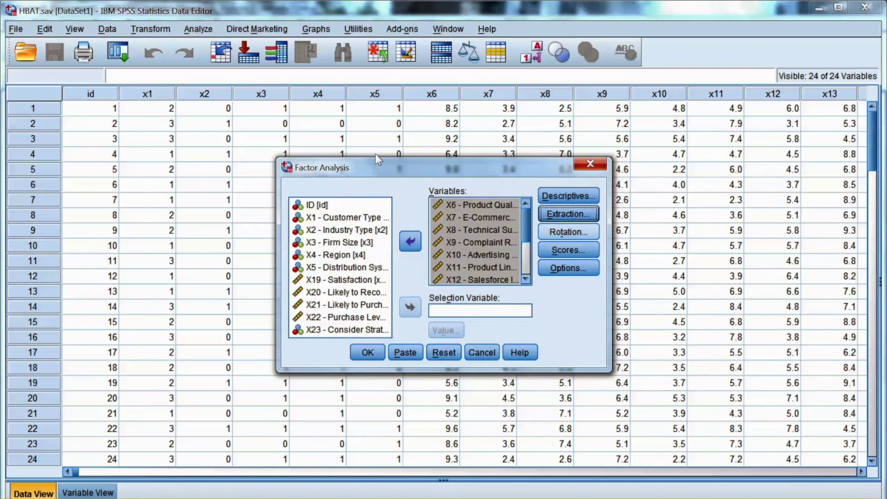
key("alt+t")
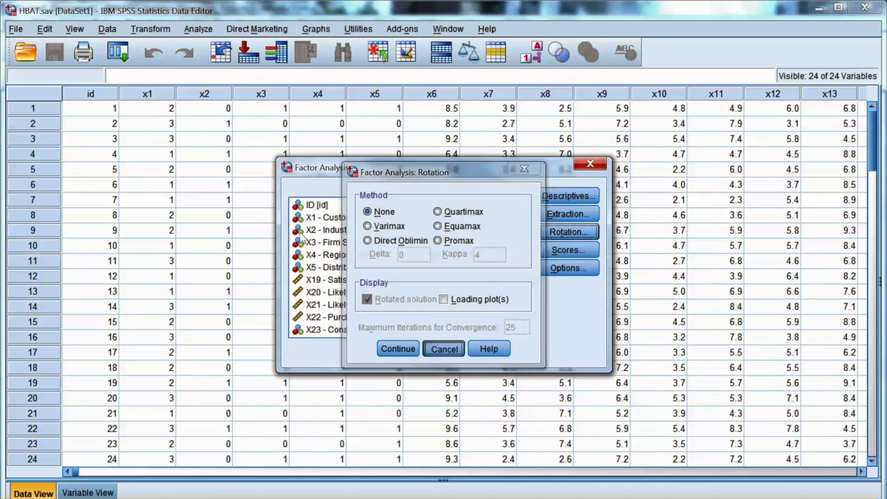
Close the rotation settings without choosing a rotation method
key("Return")
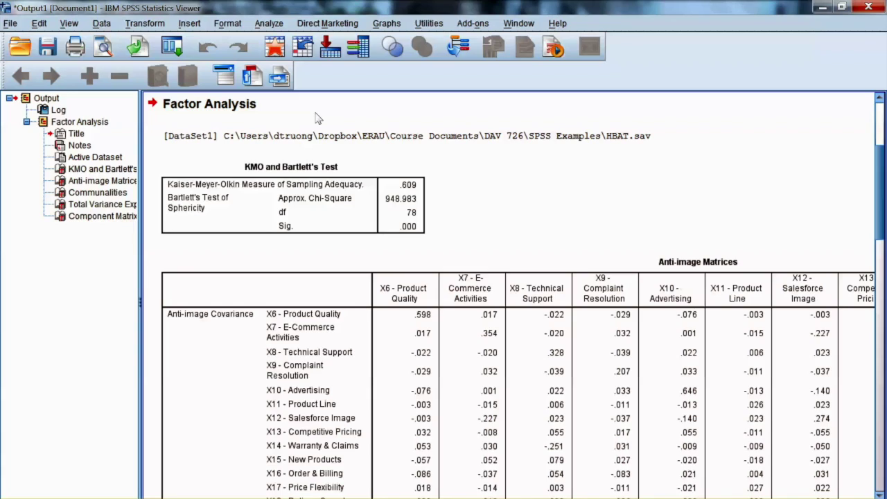
left_click(291, 194)
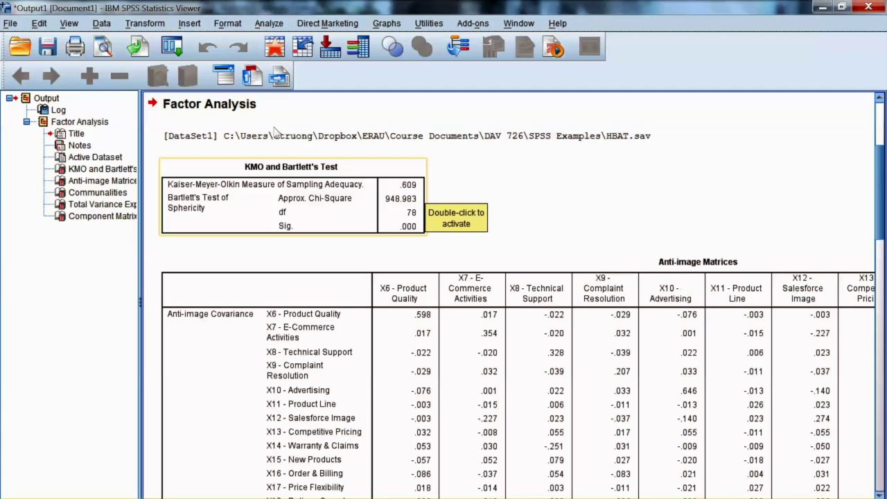
left_click(330, 127)
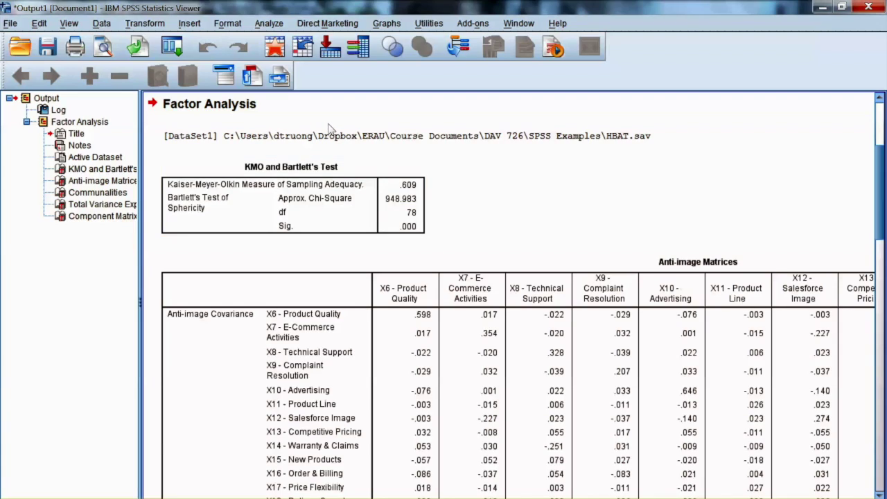
left_click(258, 204)
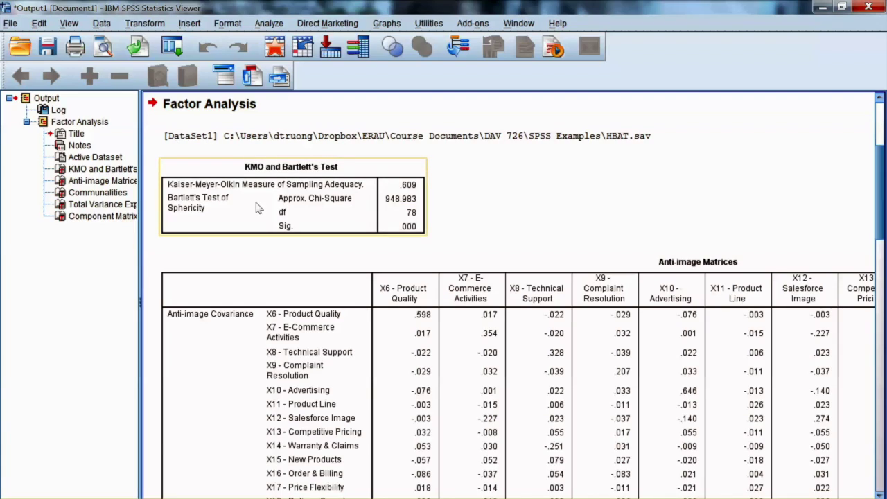
left_click(362, 141)
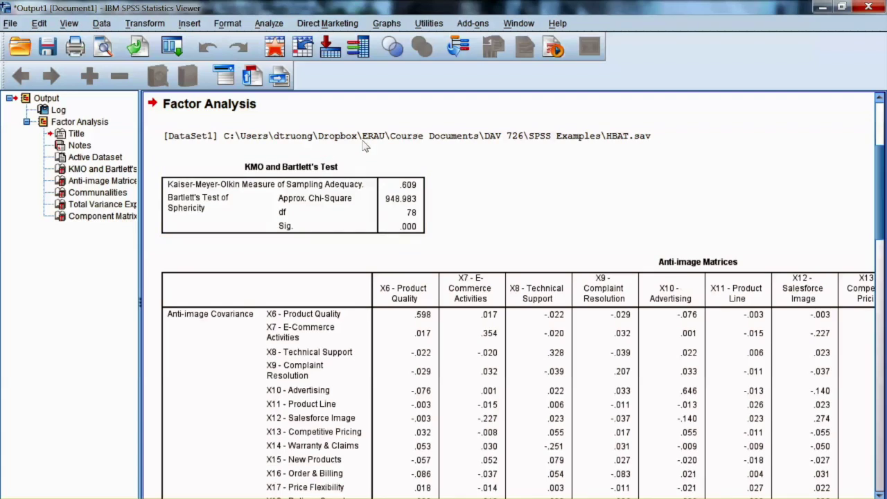
left_click(272, 164)
left_click(265, 152)
left_click(259, 153)
left_click(258, 155)
left_click(287, 162)
left_click(287, 156)
left_click(284, 161)
left_click(285, 161)
scroll(588, 151, "down", 8)
left_click(313, 212)
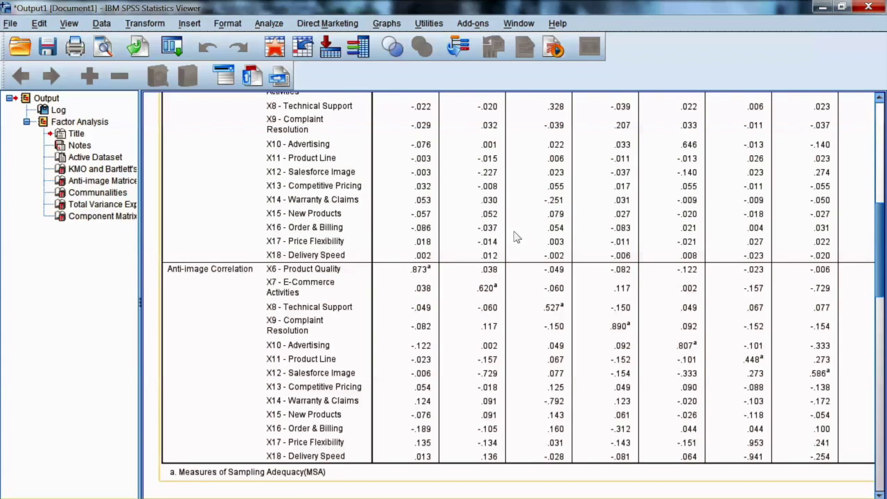
scroll(356, 342, "right", 3)
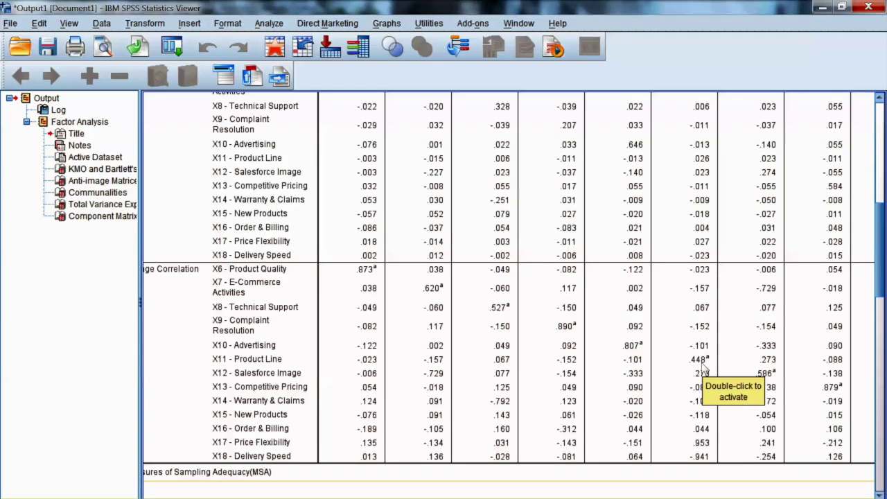
scroll(434, 341, "right", 1)
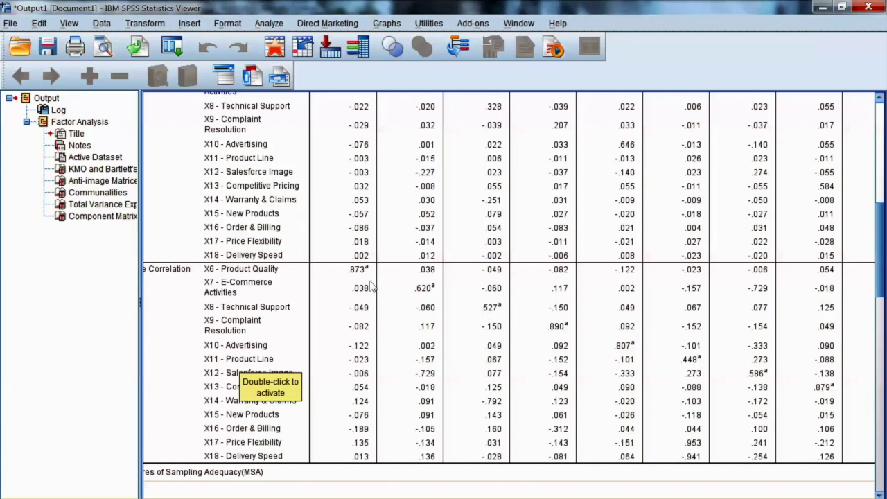
scroll(405, 343, "right", 2)
scroll(404, 342, "right", 5)
scroll(405, 343, "down", 1)
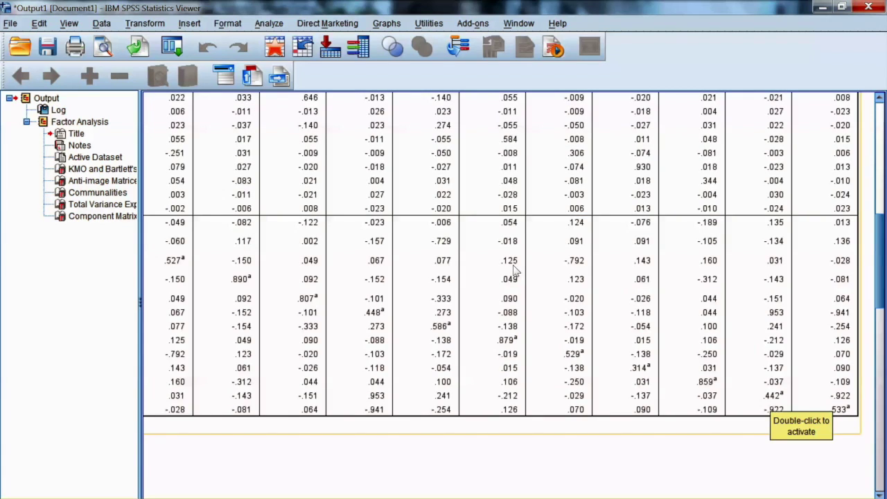
scroll(587, 202, "up", 3)
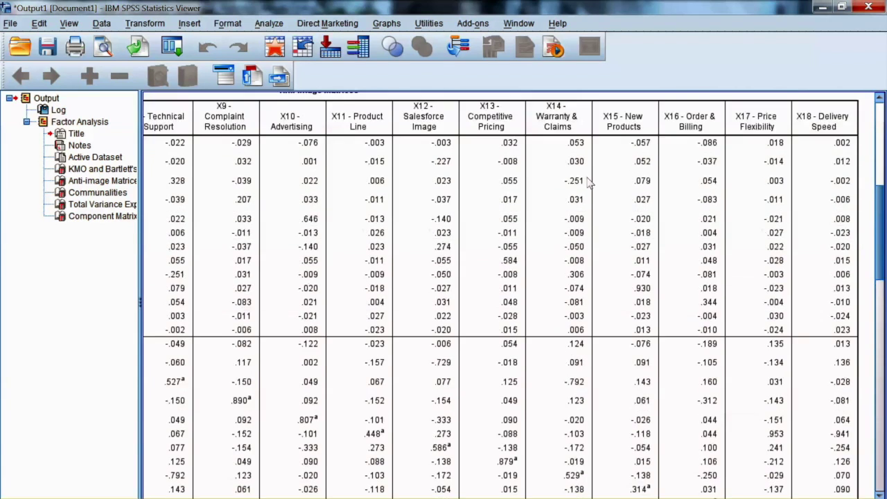
scroll(589, 203, "down", 3)
scroll(589, 205, "down", 1)
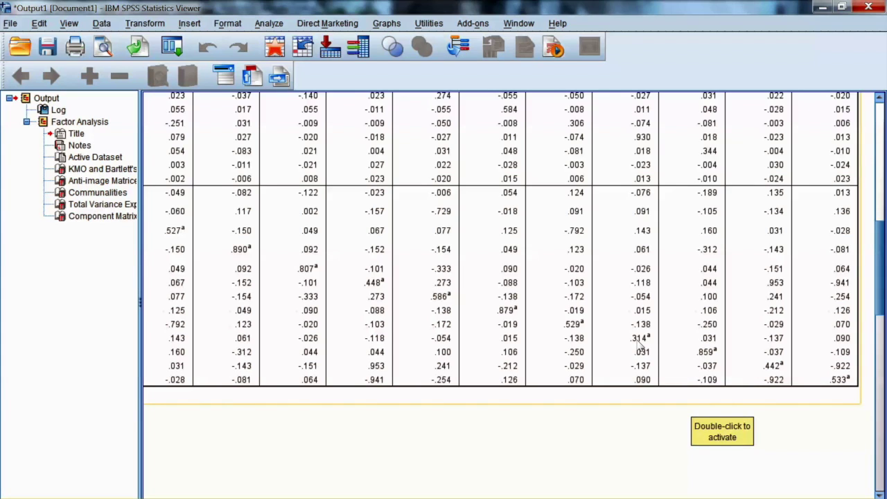
scroll(592, 194, "up", 4)
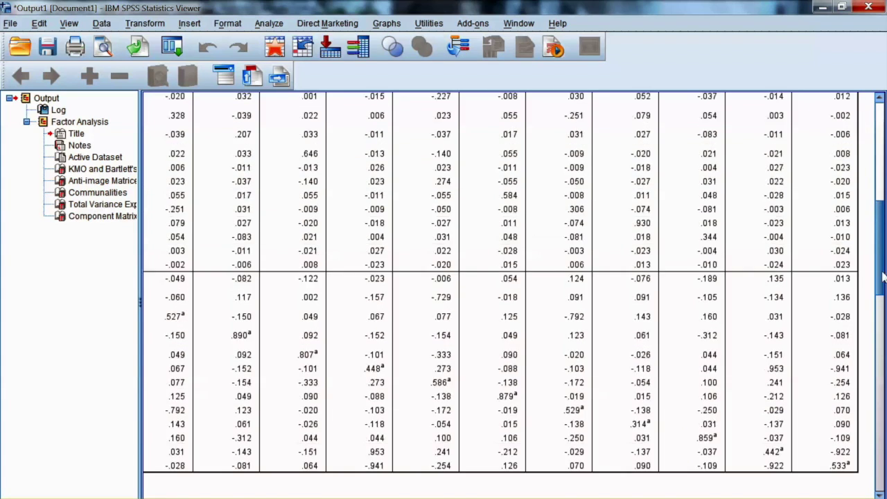
scroll(588, 177, "down", 5)
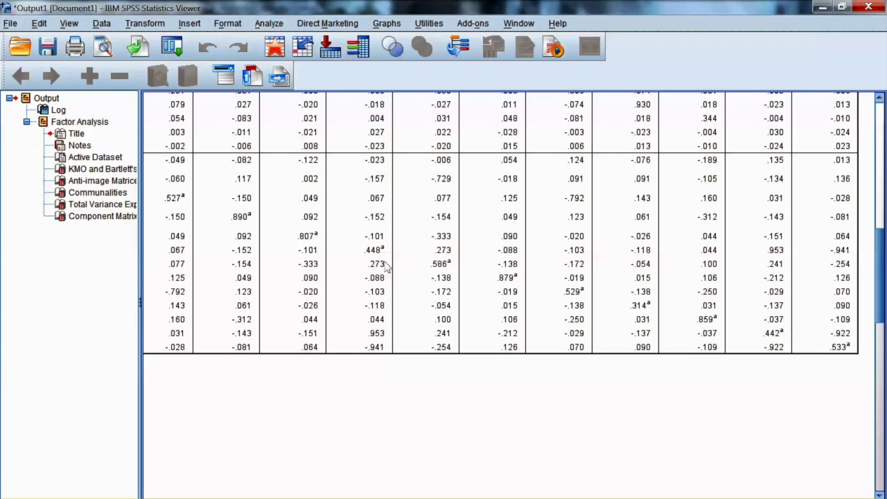
Recall the Factor Analysis dialog and re-run it without X15 - New Products
left_click(172, 46)
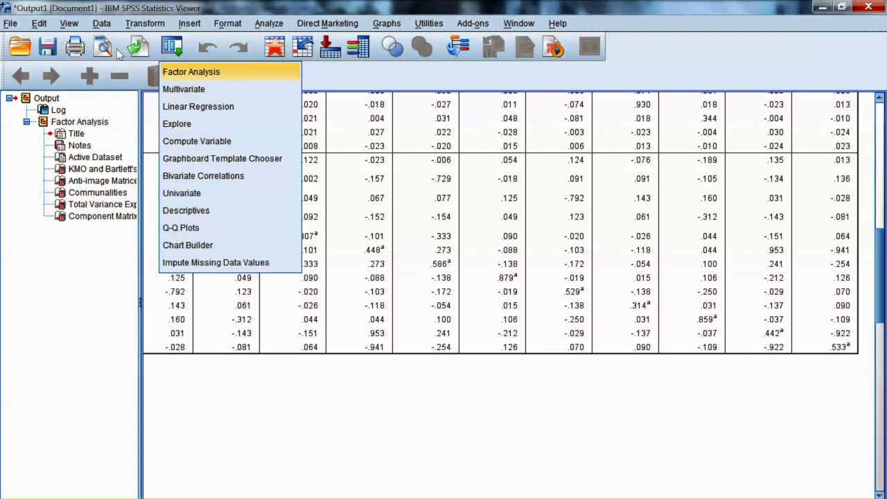
left_click(191, 72)
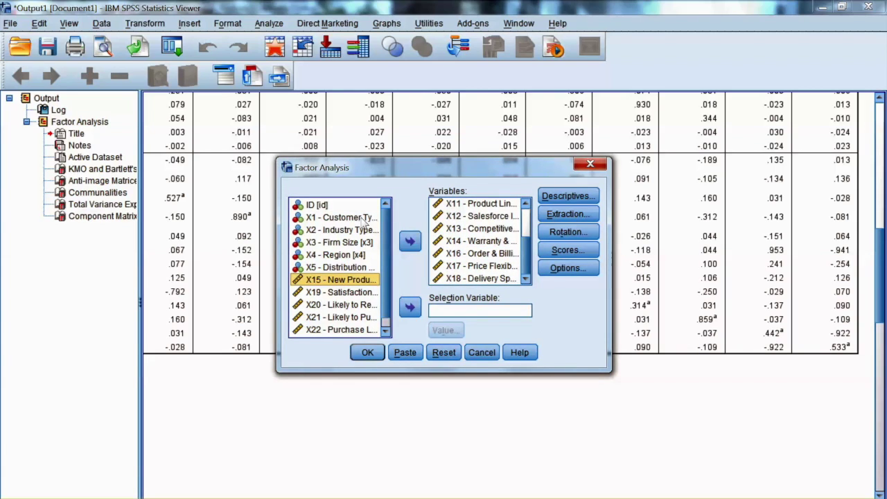
key("Return")
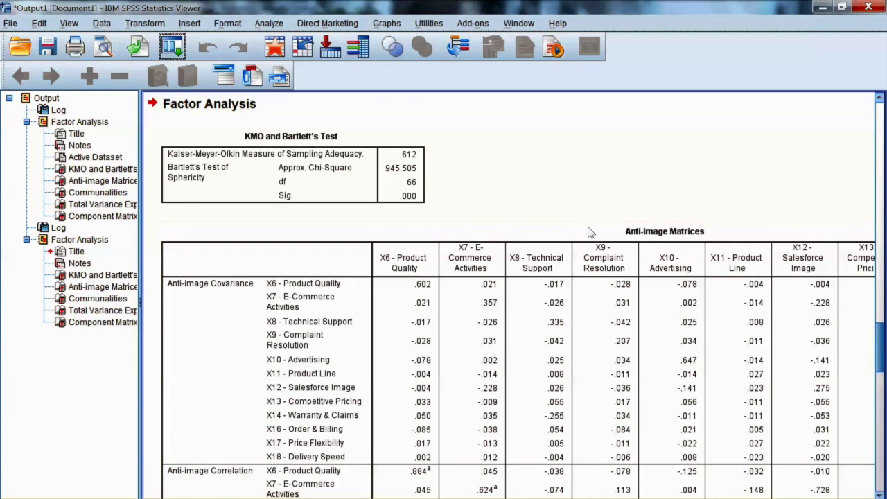
Review the anti-image matrices (sampling adequacy .444 to .890), then open Dialog Recall
scroll(586, 238, "down", 2)
scroll(586, 239, "down", 5)
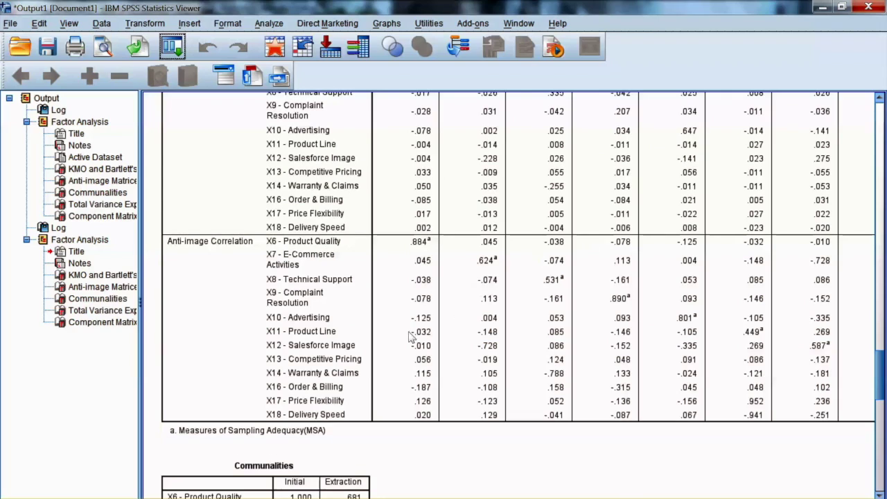
scroll(409, 343, "right", 3)
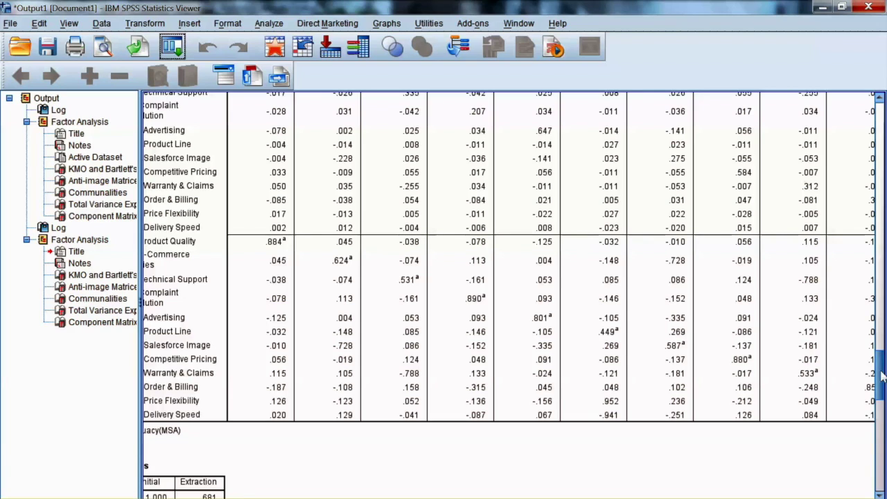
scroll(589, 249, "up", 3)
scroll(591, 248, "down", 4)
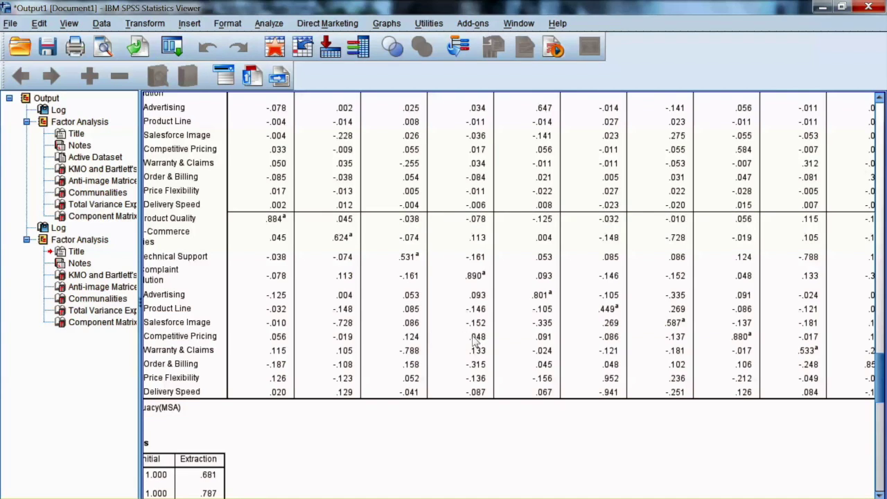
scroll(505, 343, "right", 5)
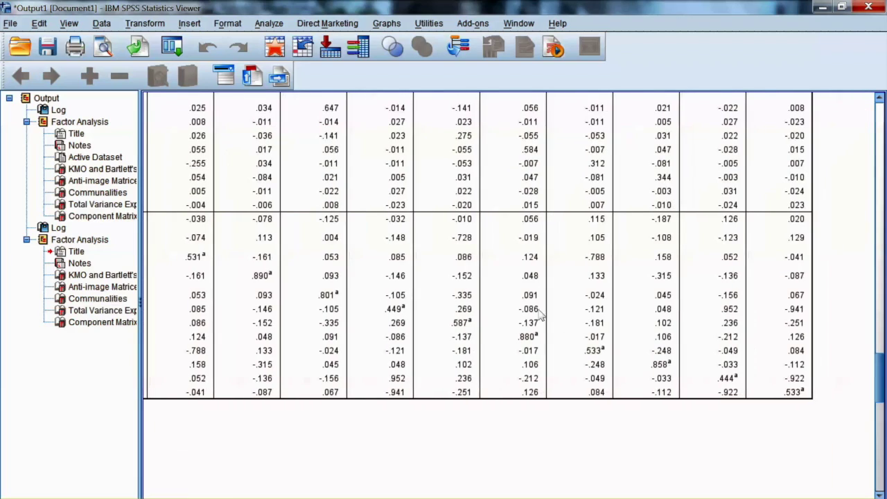
left_click(498, 276)
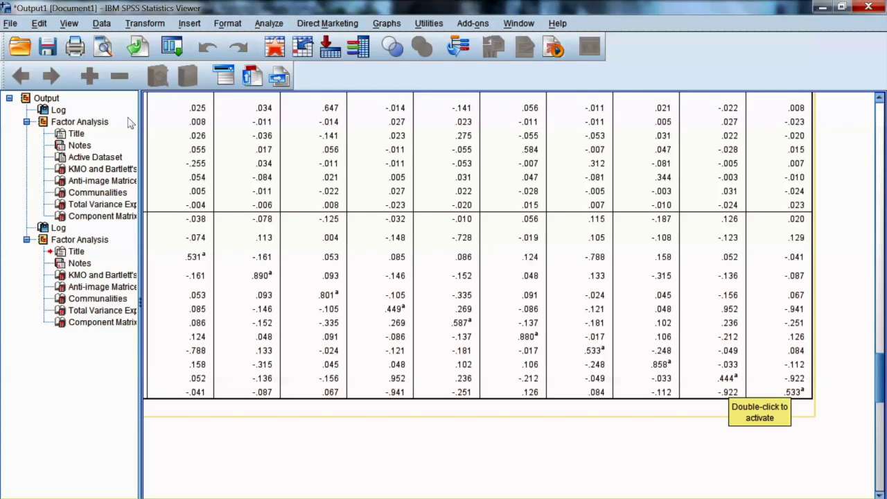
left_click(171, 47)
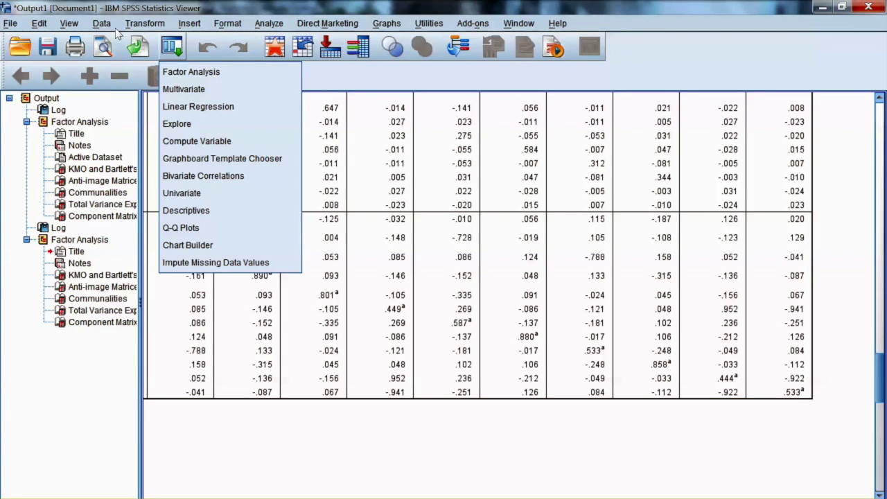
Remove X17 - Price Flexibility from the variables and re-run the factor analysis
left_click(188, 72)
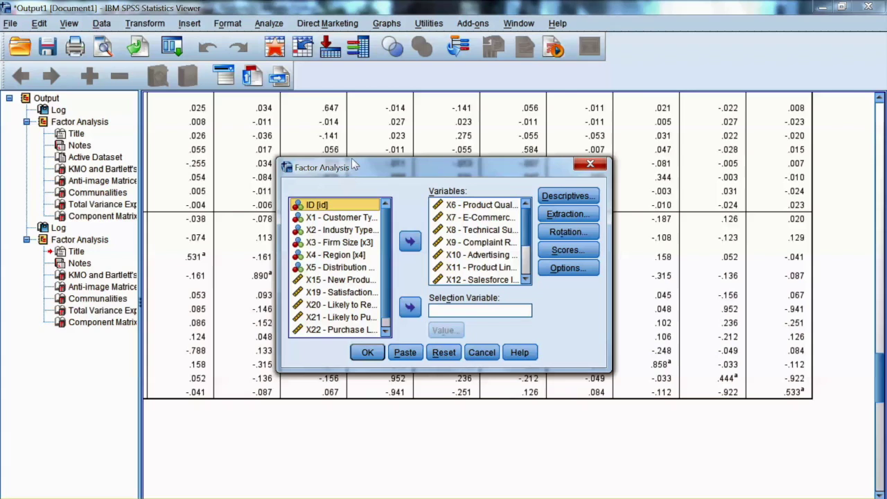
scroll(478, 242, "down", 5)
left_click(481, 267)
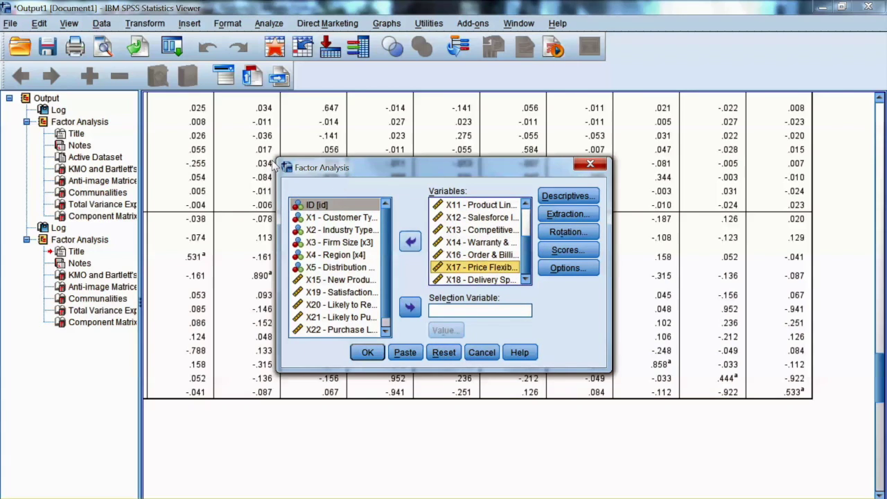
left_click(410, 240)
key("Return")
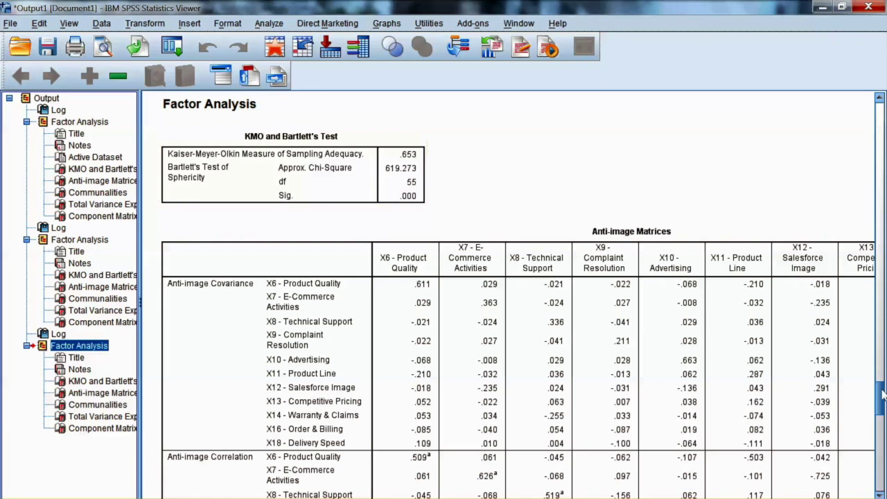
Scroll through the third run's anti-image matrix, with sampling adequacy from .509 to .787
scroll(592, 267, "down", 5)
scroll(592, 285, "up", 2)
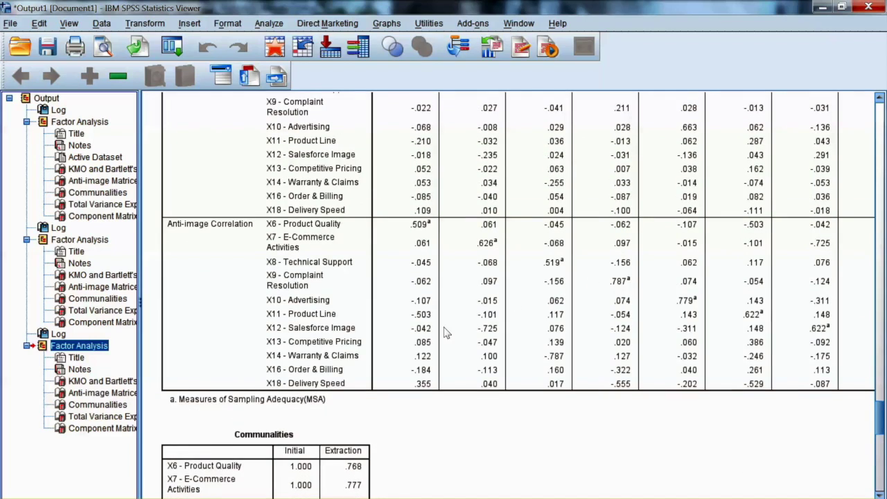
scroll(407, 342, "right", 3)
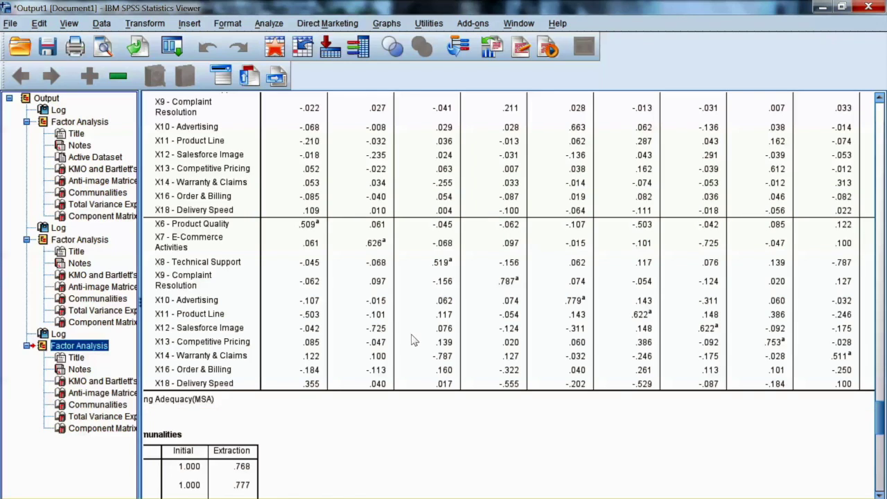
scroll(416, 340, "right", 3)
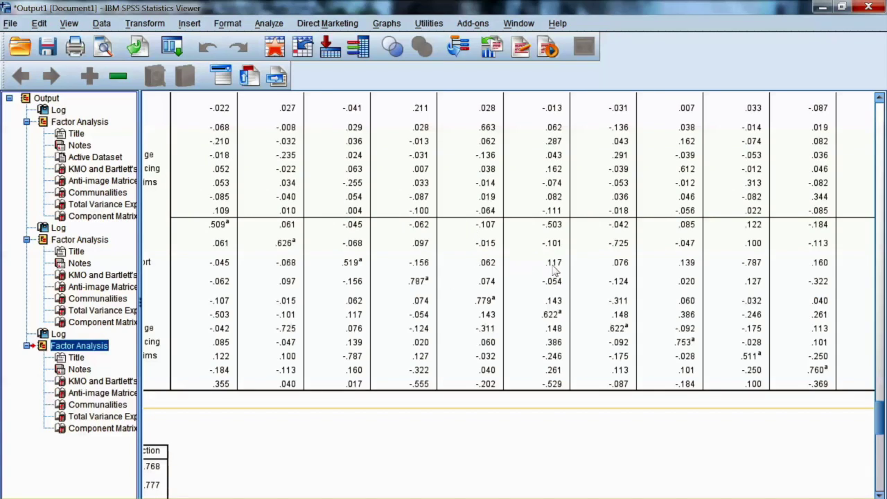
Recall Factor Analysis and uncheck anti-image matrices and KMO and Bartlett's in Descriptives
left_click(172, 47)
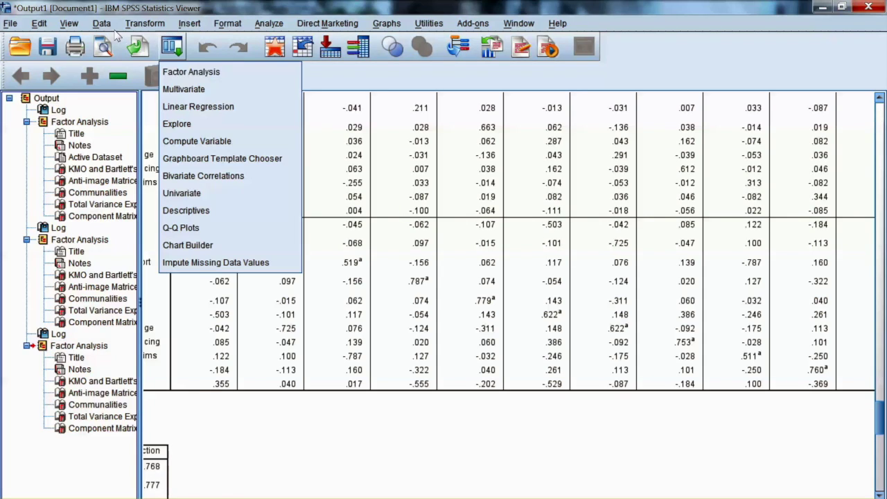
left_click(191, 71)
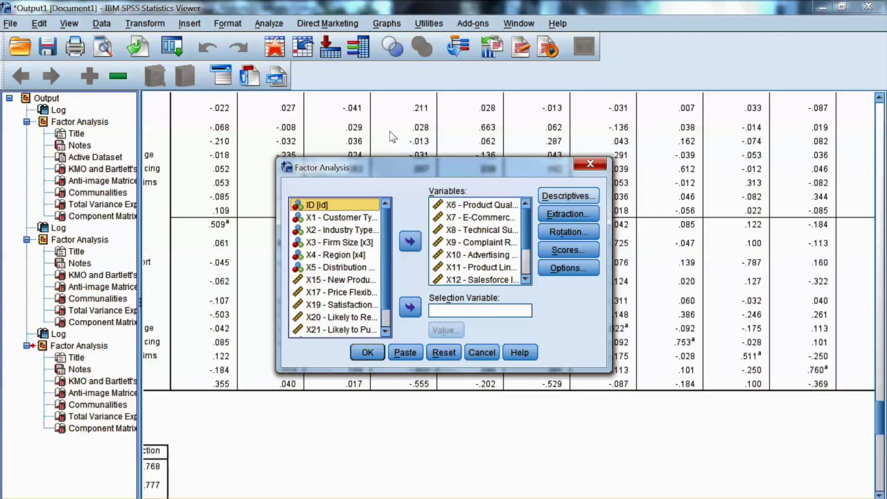
key("alt+d")
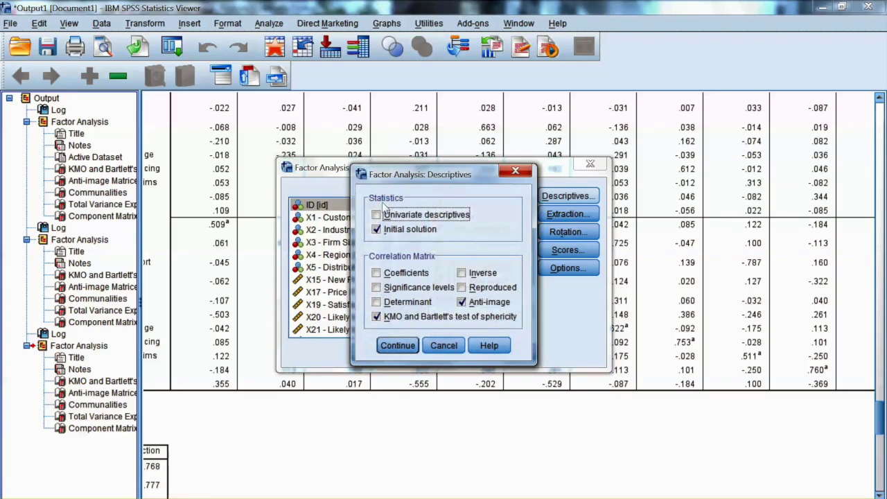
key("alt+a")
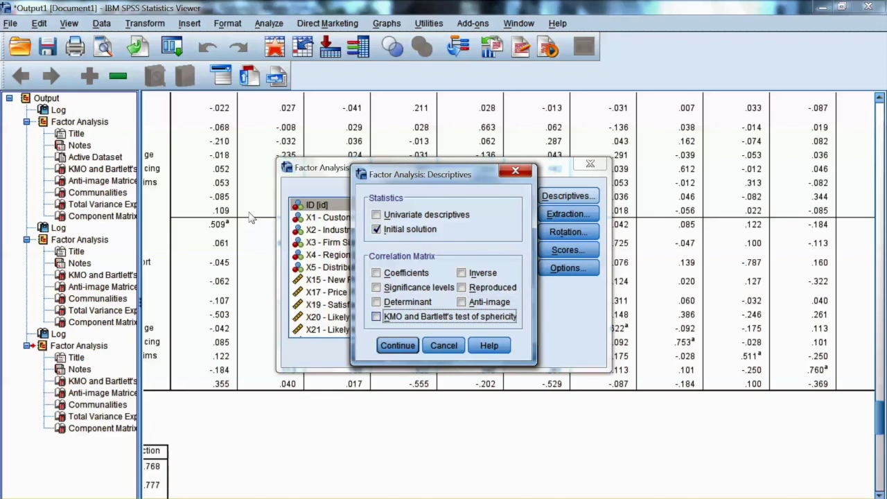
key("alt+c")
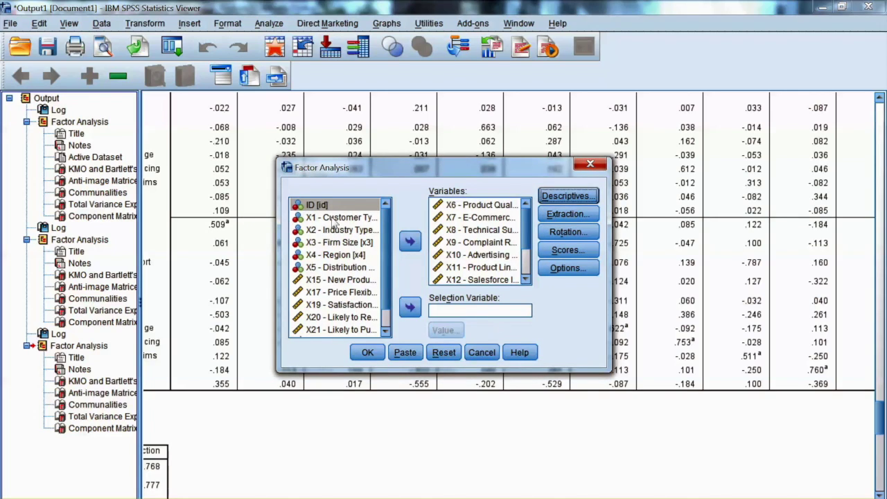
key("Tab")
Open the Extraction settings and expand the Method list of extraction methods
key("space")
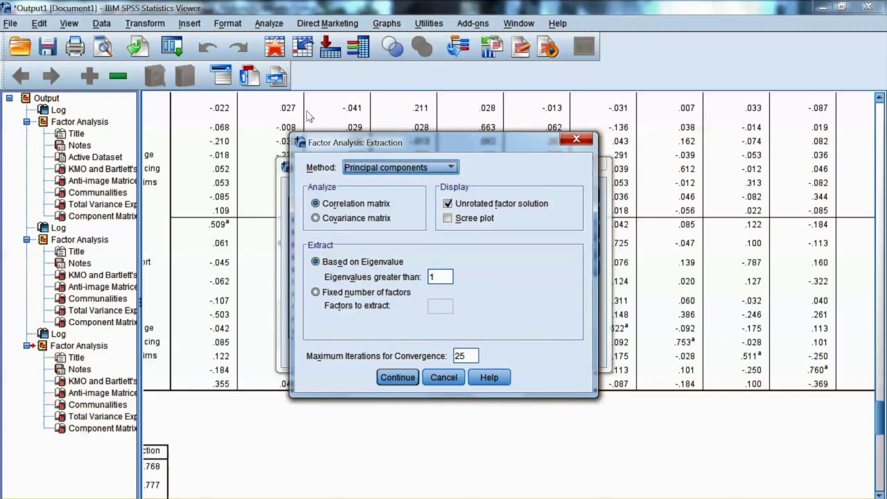
key("alt+Down")
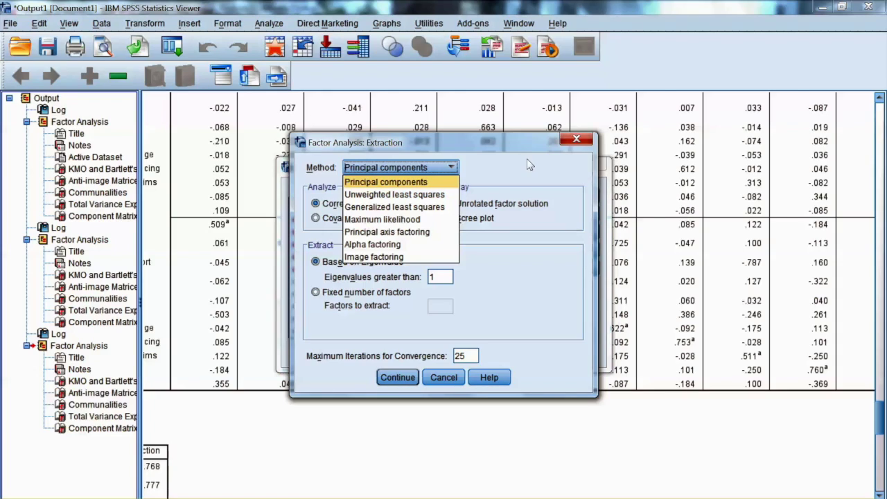
Keep Principal components extraction, add a scree plot, and confirm the extraction settings
left_click(300, 116)
key("alt+Down")
left_click(365, 111)
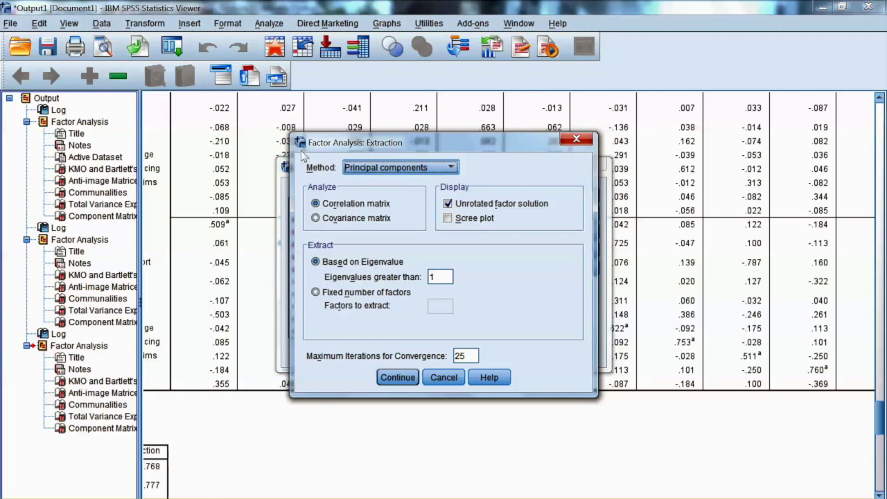
left_click(447, 218)
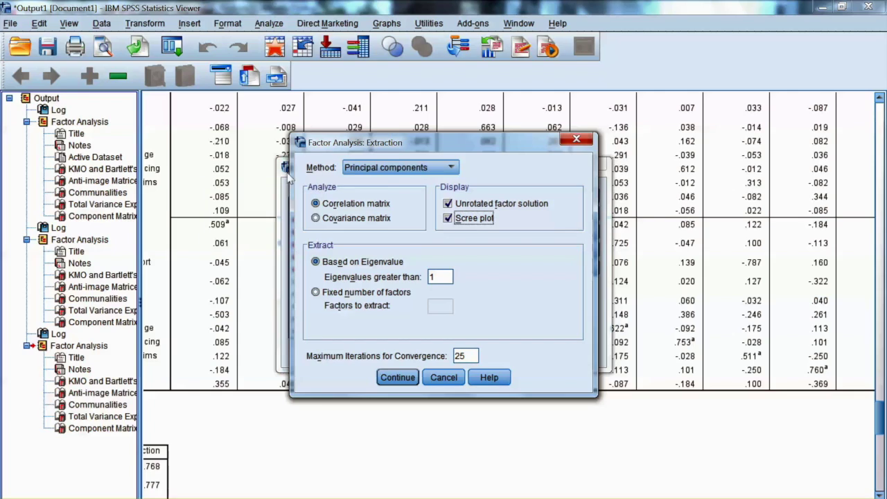
key("Return")
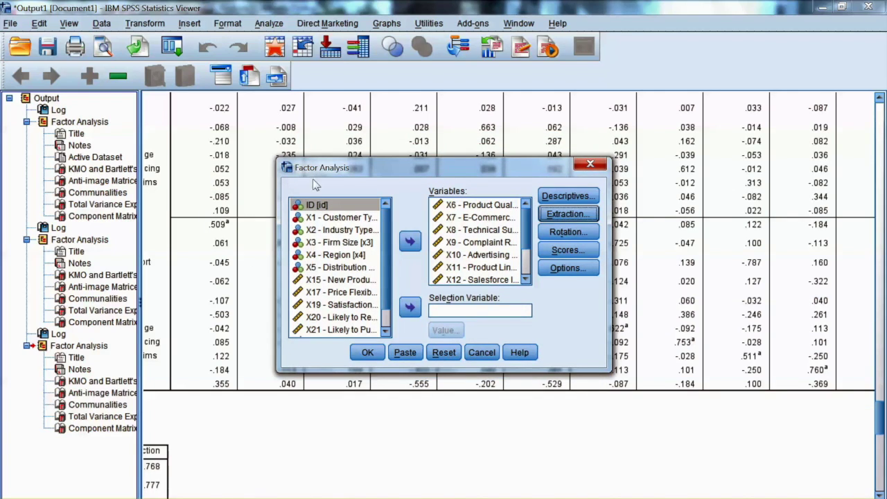
Open the Rotation settings of the Factor Analysis dialog with Alt+T
key("alt+t")
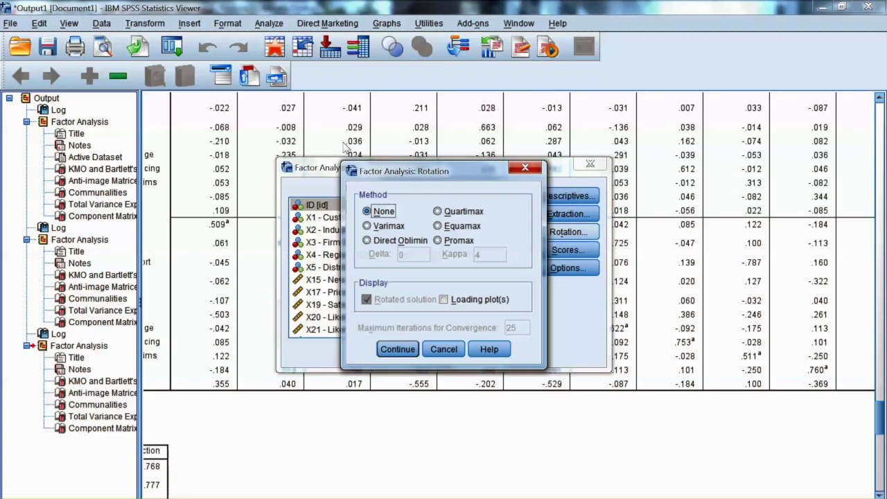
Choose Varimax rotation, confirm it, and move on to the factor analysis Options
key("alt+v")
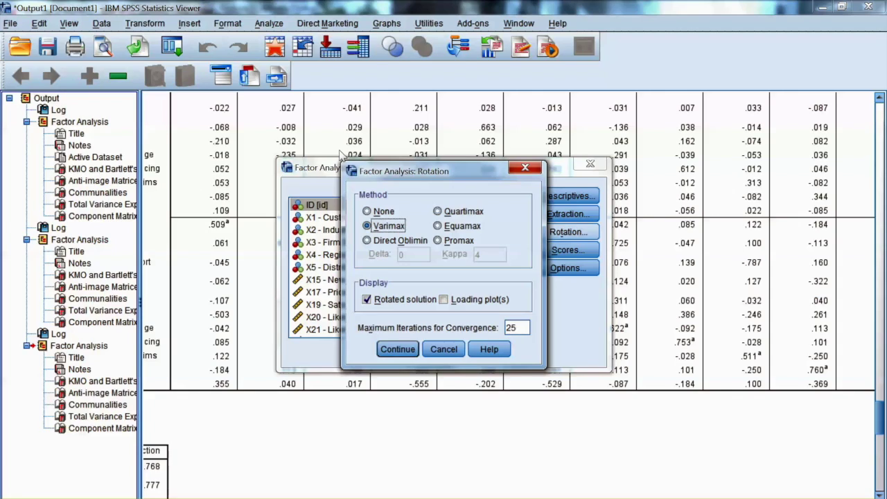
key("Return")
key("alt+o")
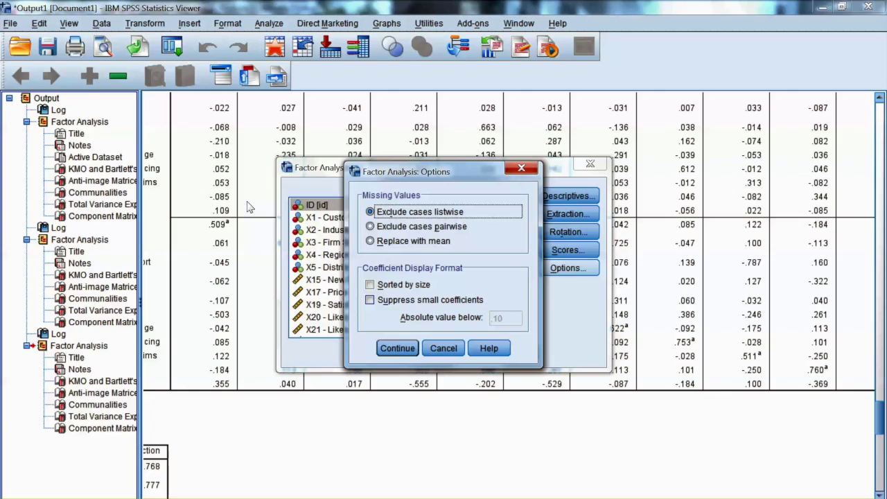
Suppress small coefficients, using .5 as the absolute-value threshold
key("alt+u")
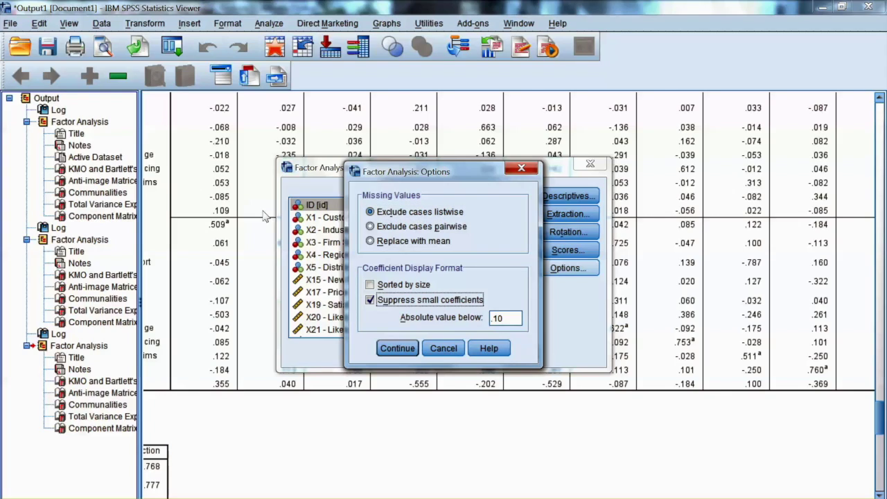
key("Tab")
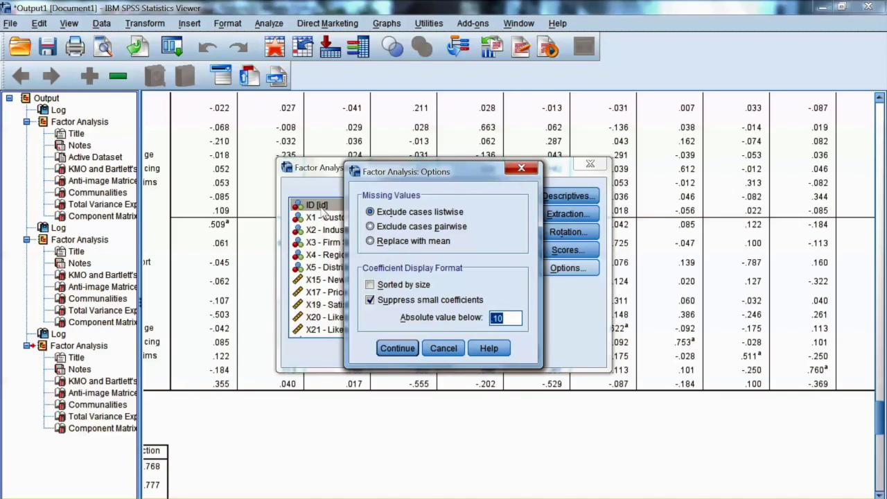
type(".5")
Confirm the options and run the Varimax factor analysis with loadings below 0.5 suppressed
key("Return")
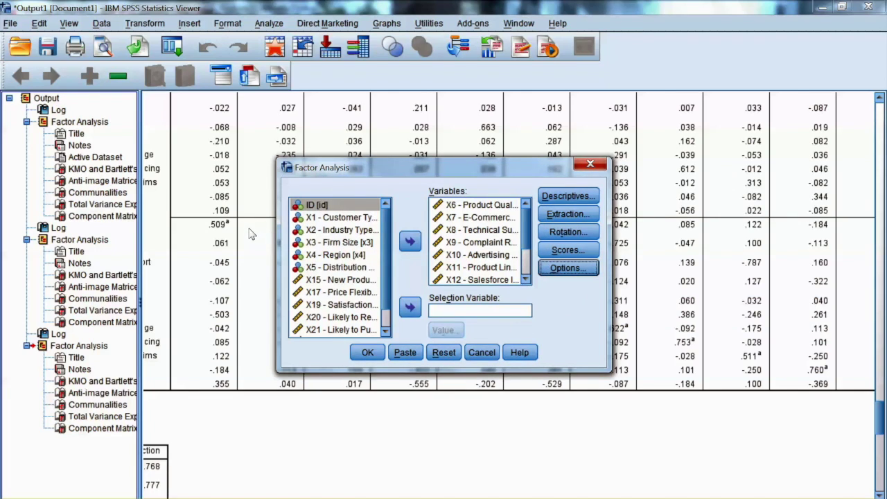
key("Return")
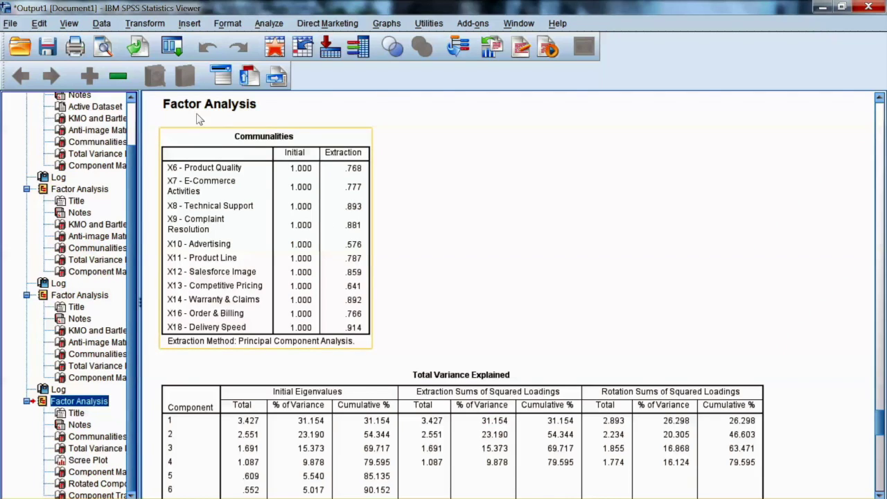
left_click(370, 196)
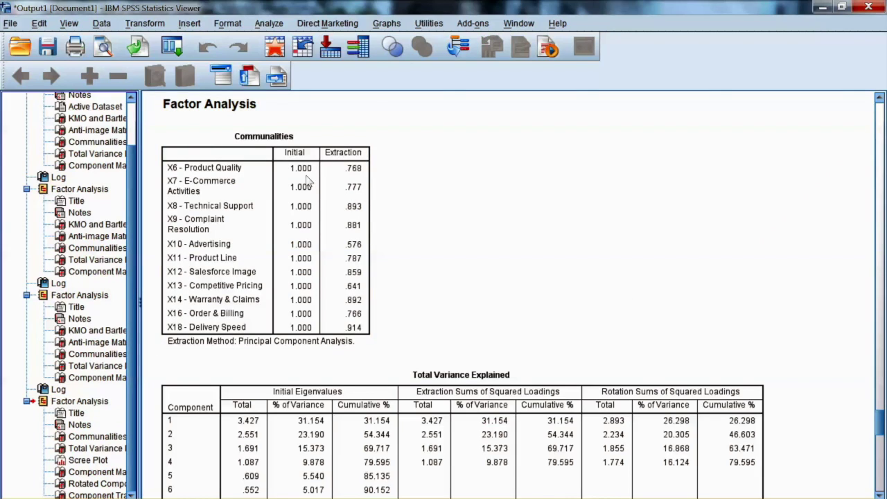
scroll(722, 289, "down", 3)
left_click(425, 250)
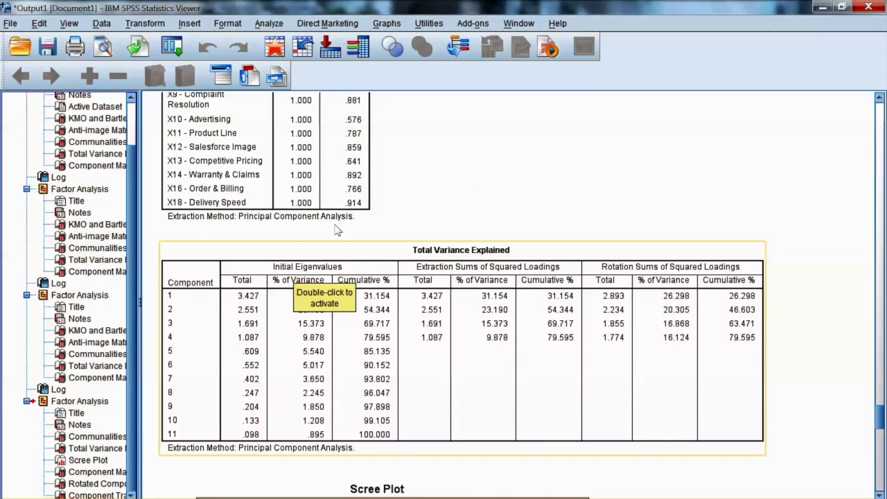
left_click(486, 137)
left_click(154, 237)
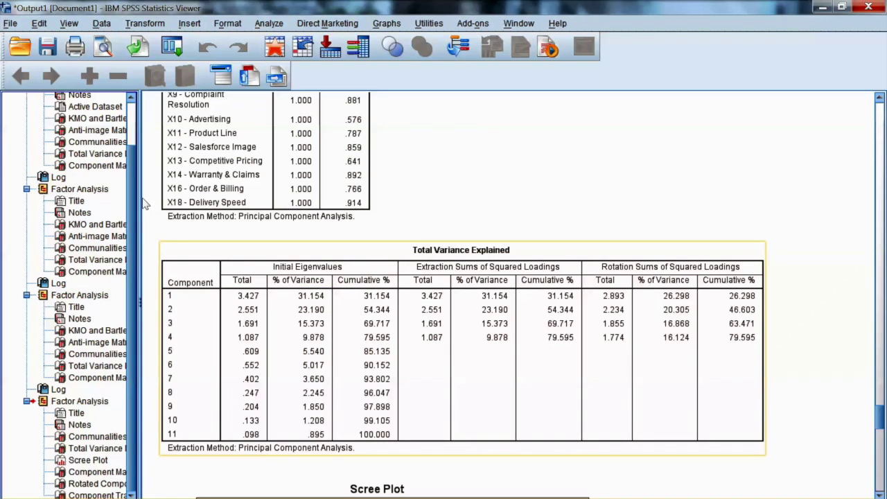
left_click(439, 147)
left_click(170, 236)
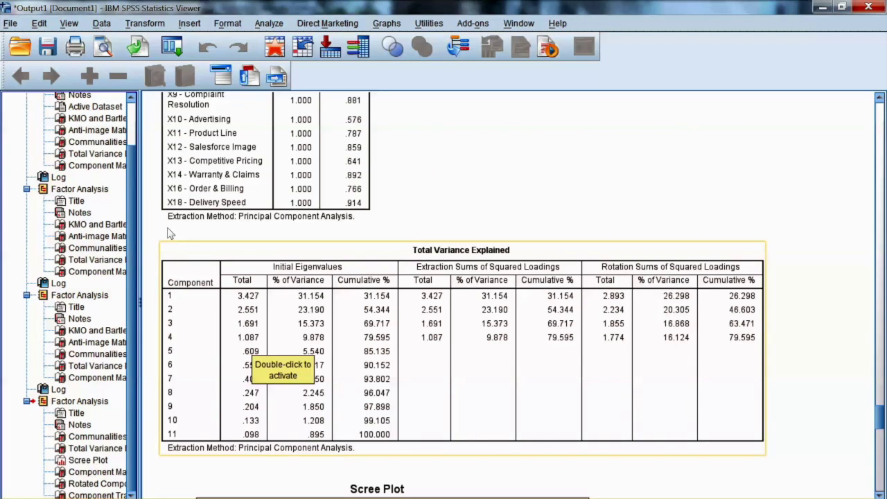
left_click(554, 217)
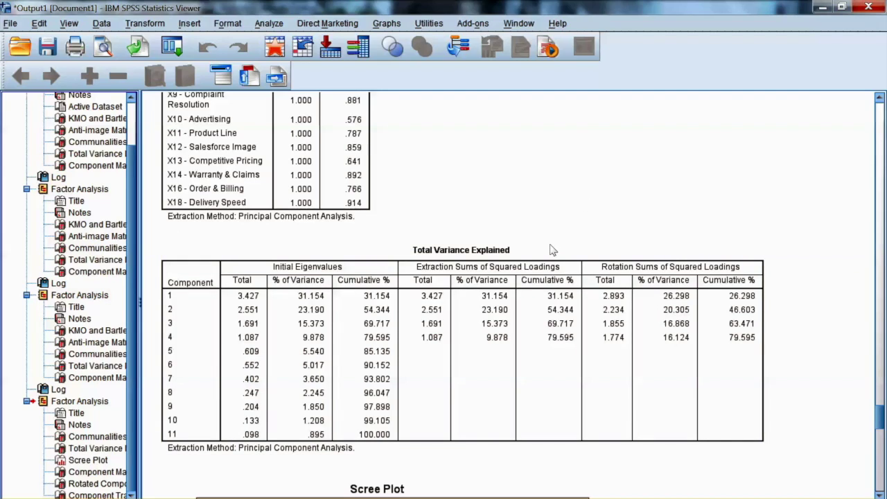
left_click(111, 259)
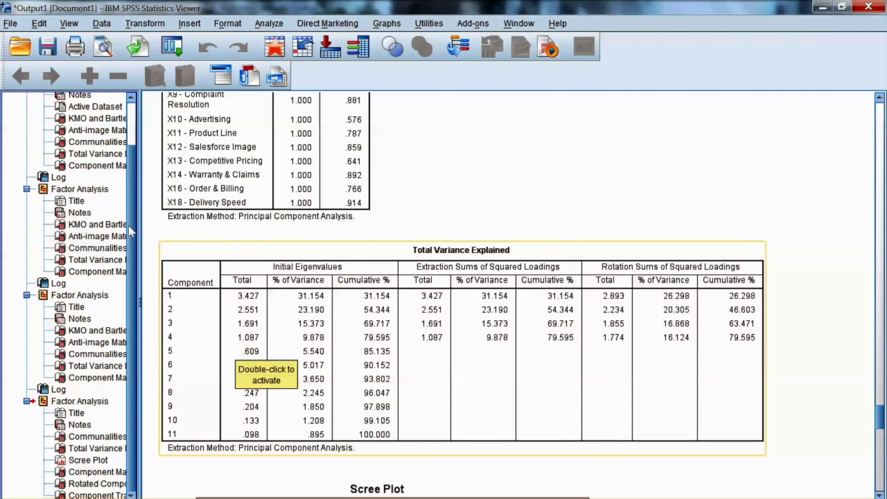
left_click(452, 147)
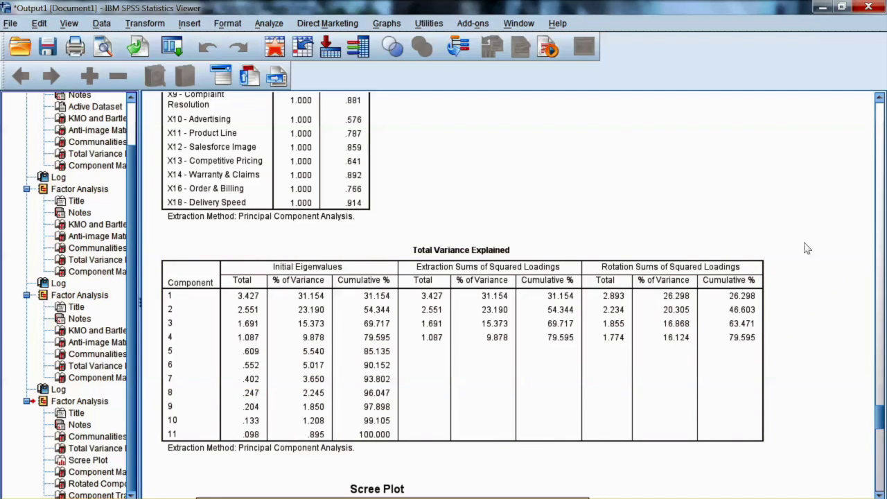
left_click(237, 243)
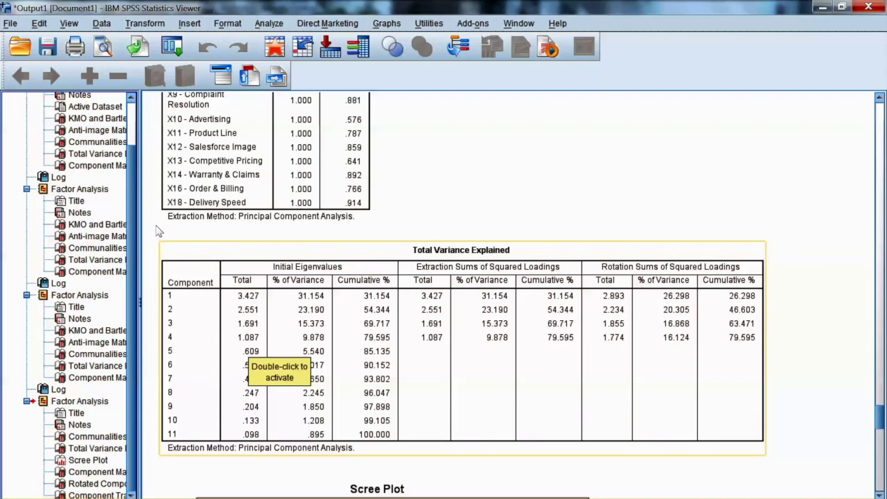
left_click(237, 238)
left_click(313, 259)
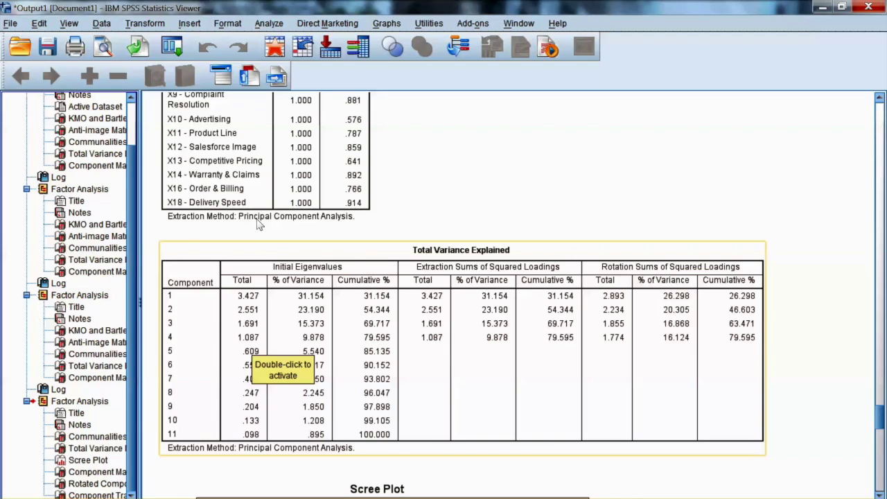
left_click(433, 147)
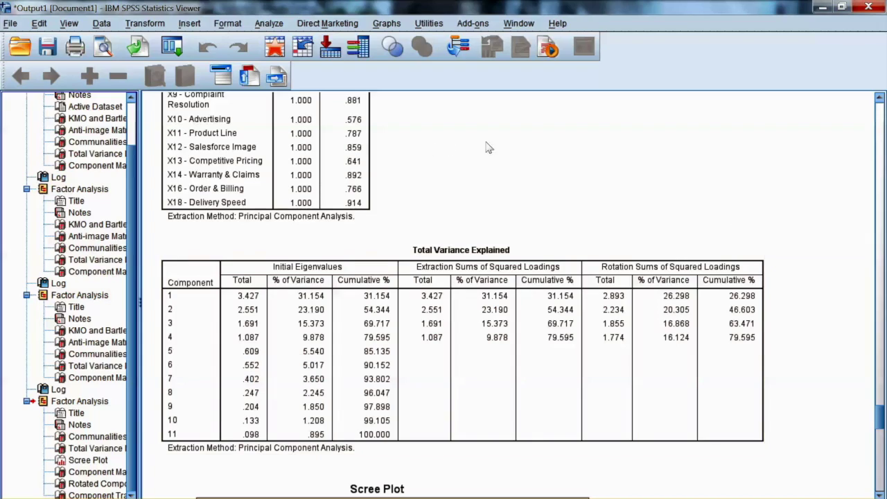
left_click(319, 271)
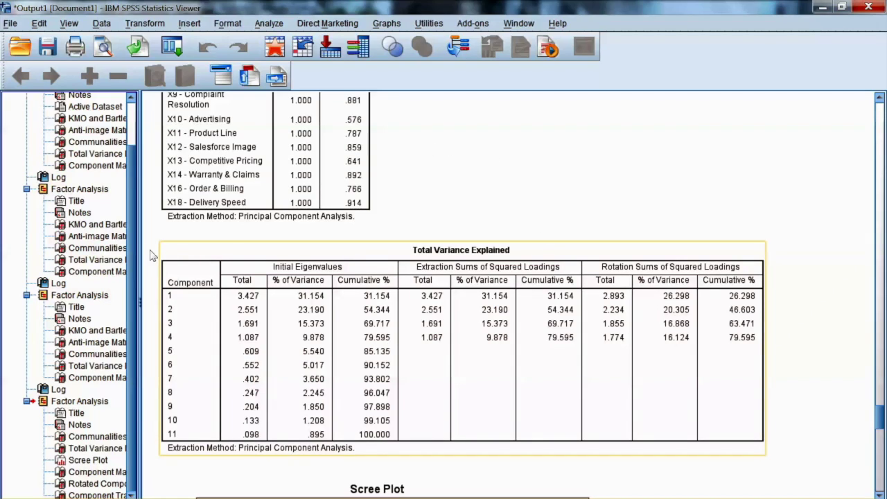
left_click(255, 235)
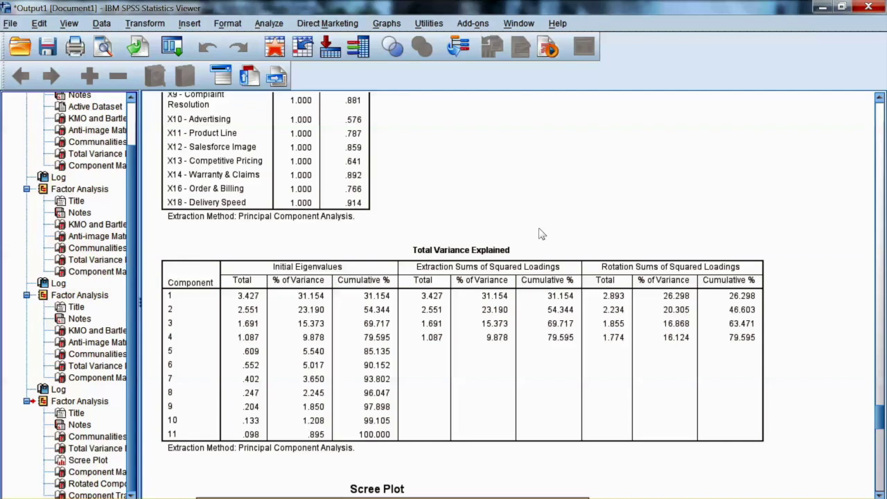
scroll(810, 347, "down", 3)
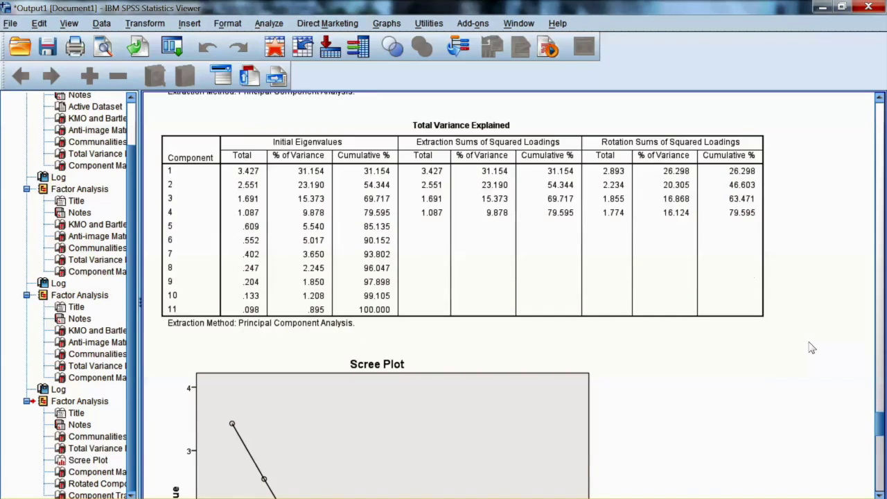
left_click(244, 178)
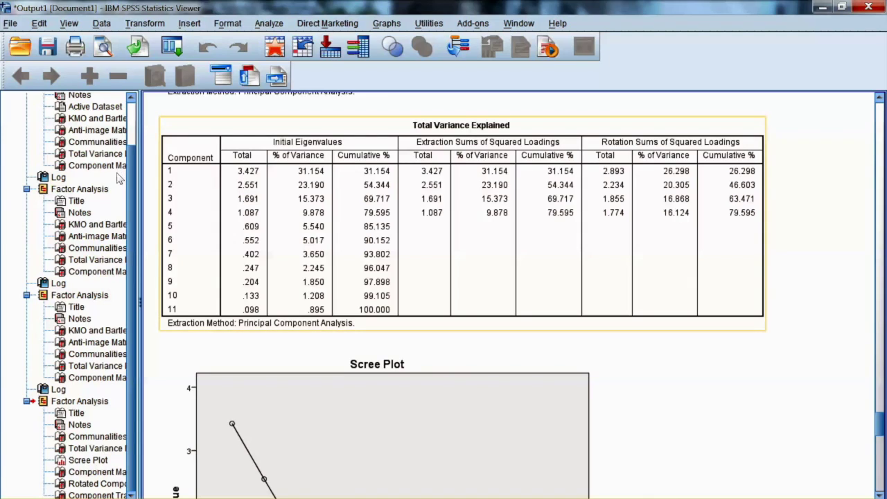
left_click(426, 242)
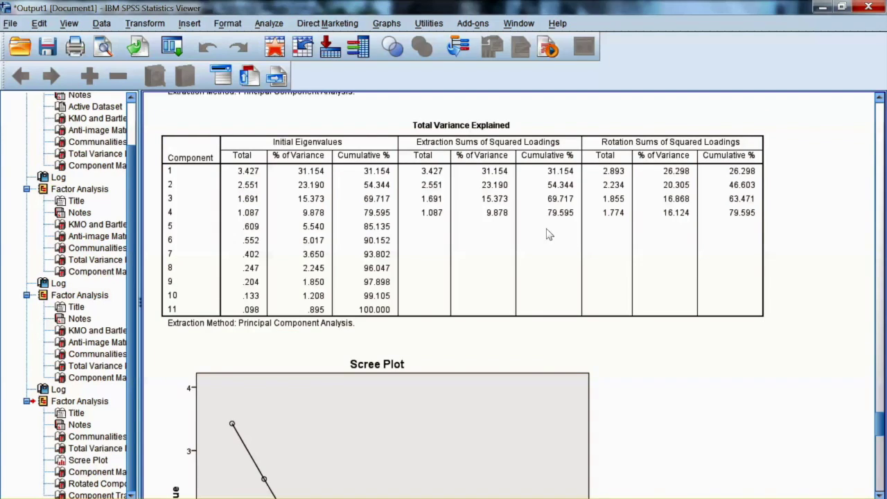
scroll(822, 348, "down", 3)
scroll(822, 348, "down", 2)
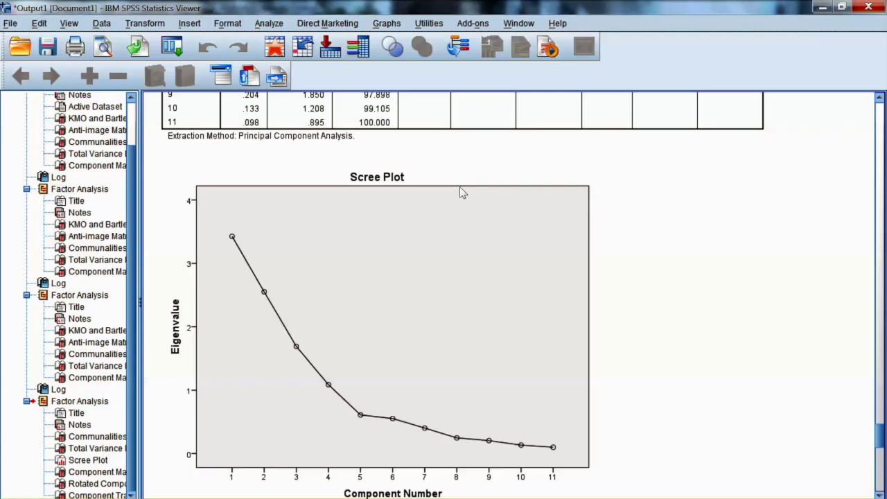
scroll(693, 285, "down", 2)
left_click(222, 169)
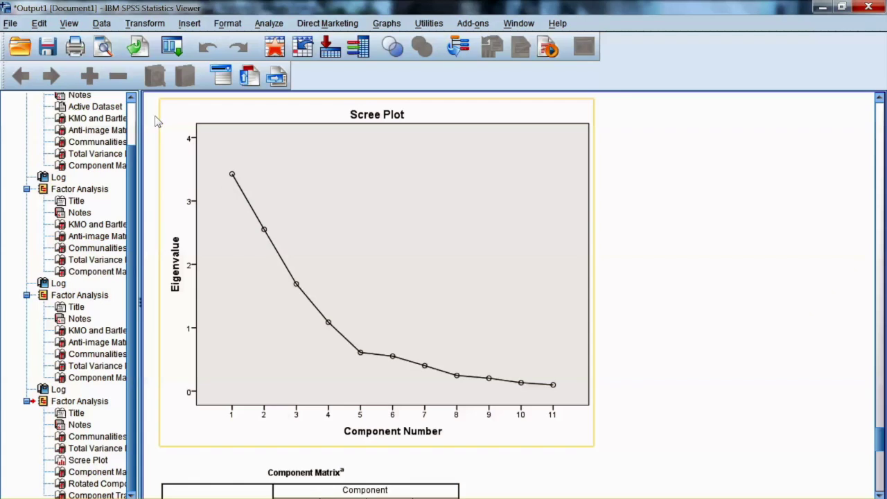
scroll(175, 153, "up", 5)
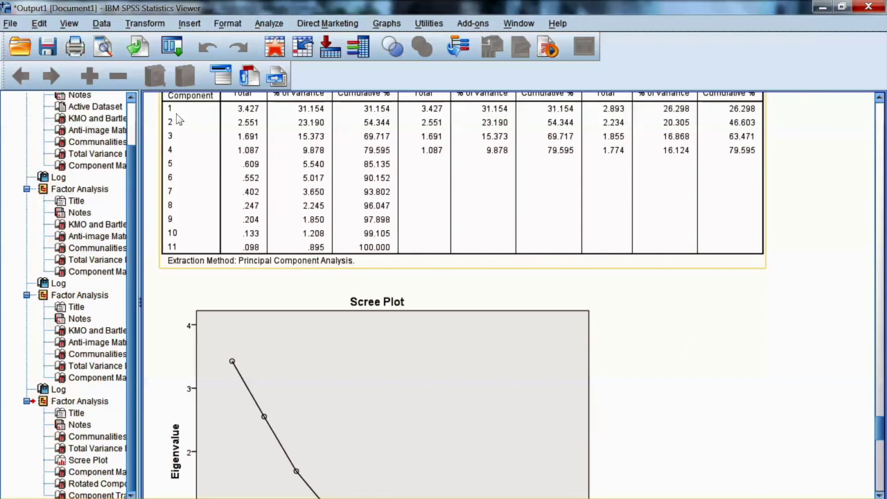
scroll(680, 351, "down", 12)
scroll(680, 351, "down", 2)
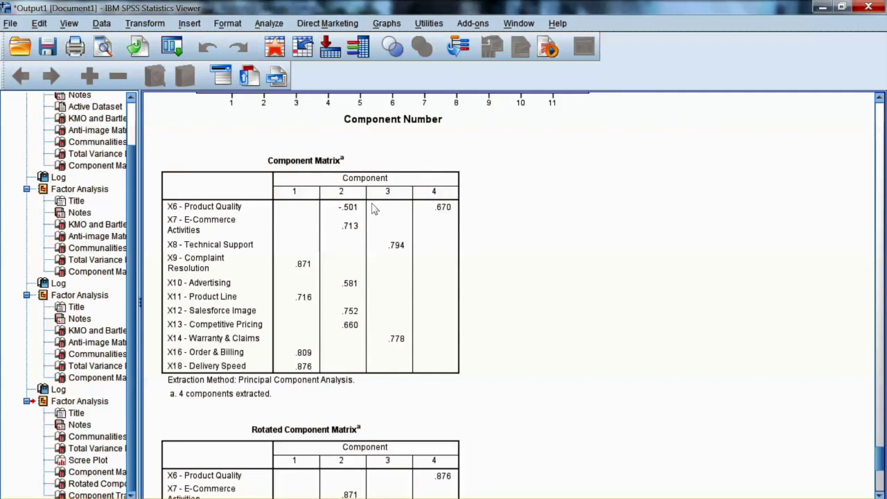
scroll(554, 307, "down", 2)
scroll(555, 307, "up", 2)
left_click(429, 226)
left_click(254, 112)
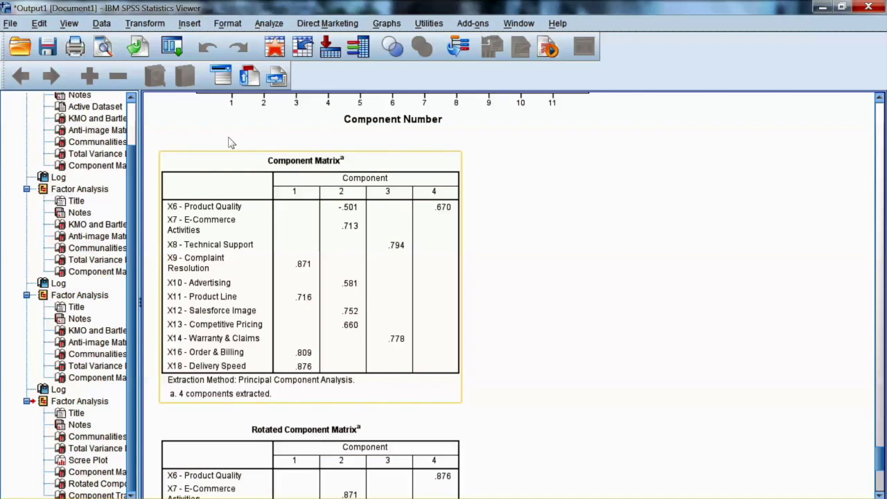
left_click(548, 248)
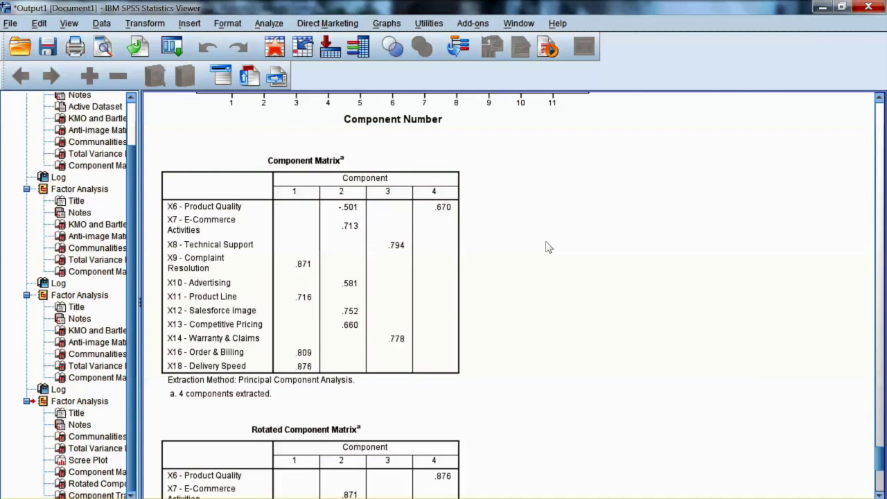
left_click(362, 168)
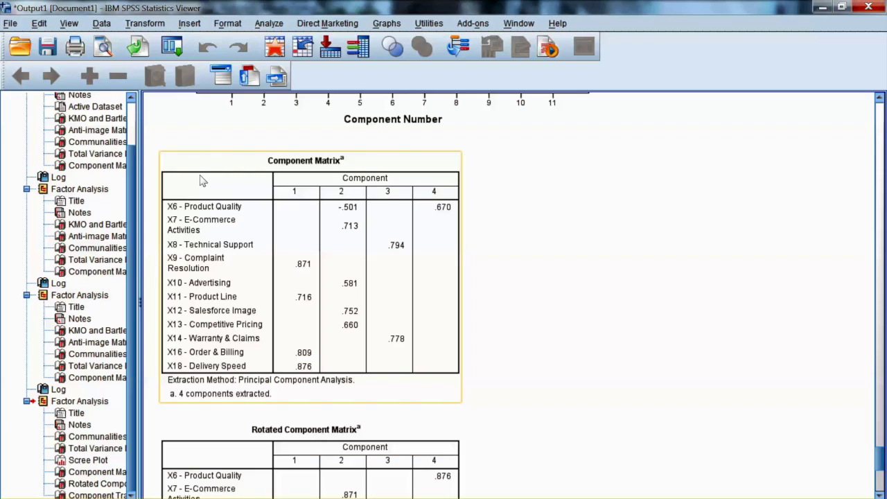
left_click(517, 182)
left_click(378, 239)
left_click(314, 144)
left_click(314, 147)
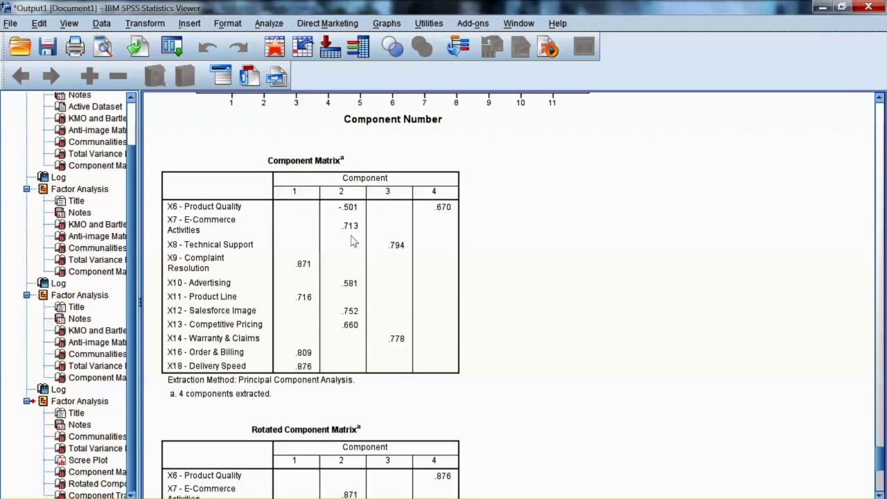
Scroll the Viewer down past the Varimax-rotated Component Matrix
scroll(527, 358, "down", 4)
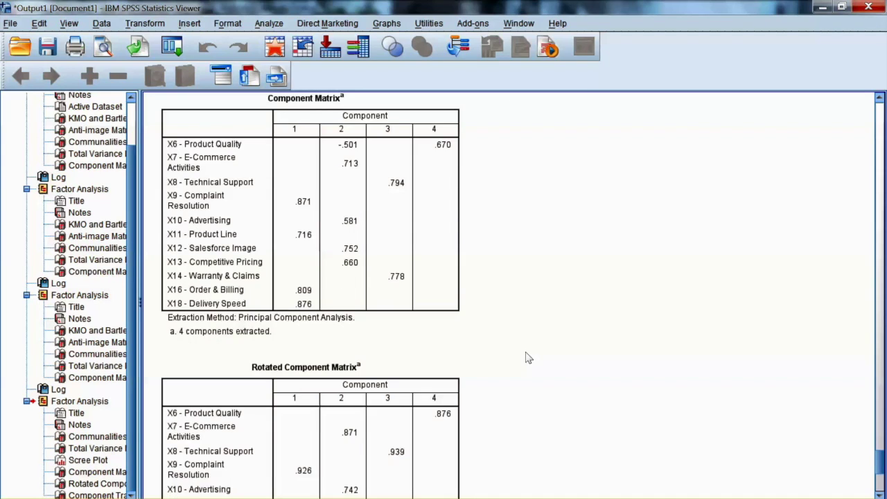
scroll(527, 358, "down", 2)
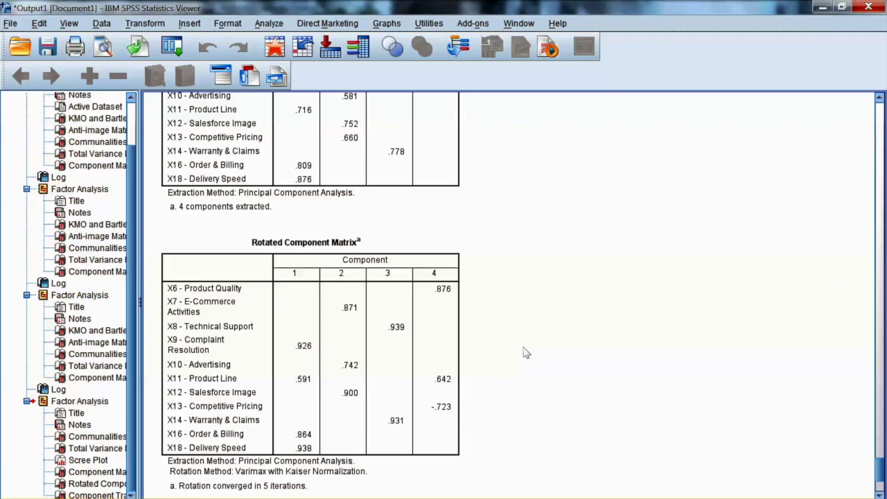
scroll(527, 352, "down", 2)
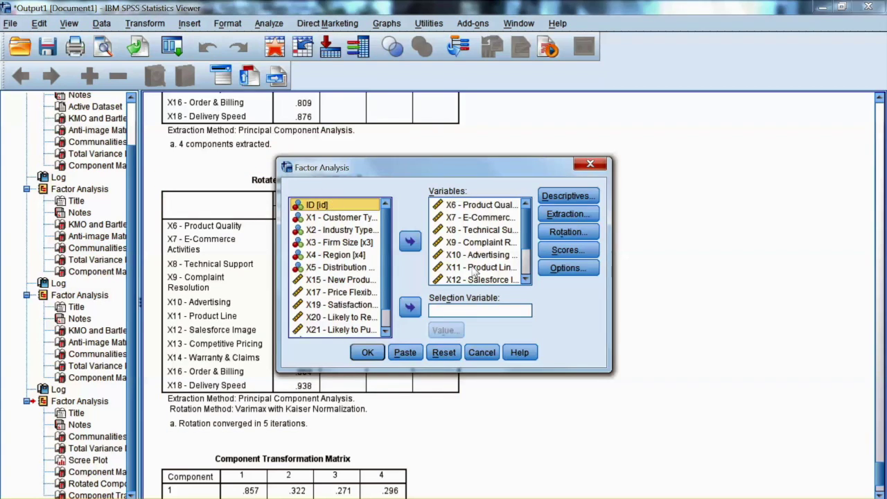
left_click(473, 268)
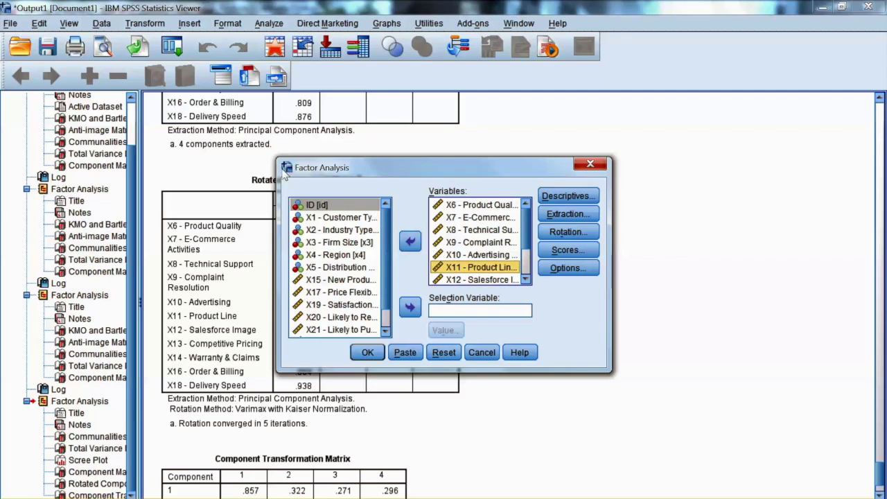
left_click(410, 241)
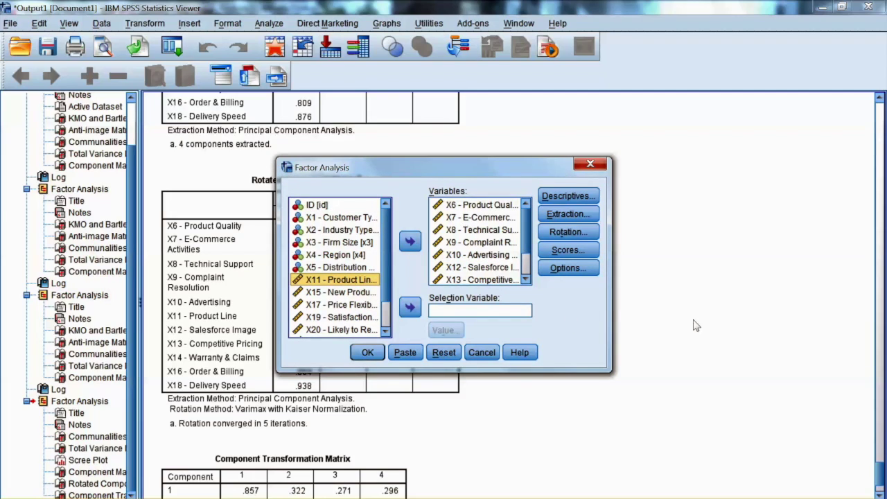
key("Return")
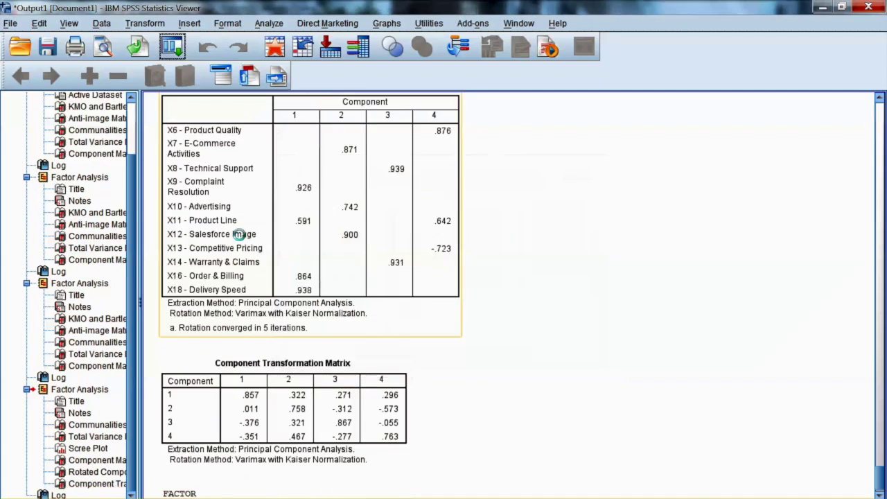
left_click(66, 274)
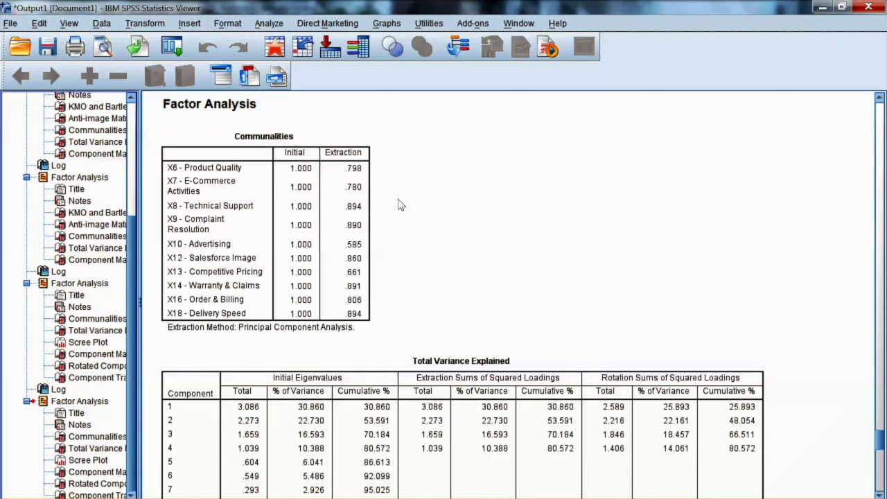
scroll(396, 199, "down", 3)
left_click(343, 229)
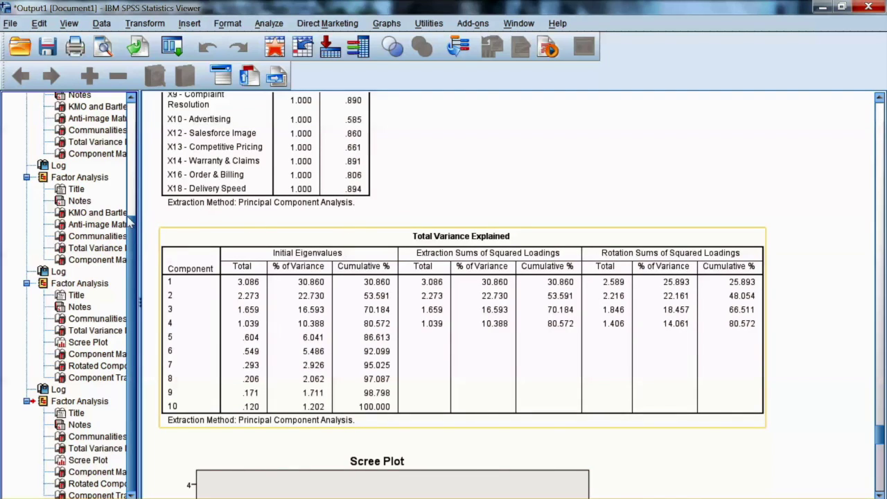
scroll(814, 358, "down", 8)
left_click(239, 277)
scroll(603, 404, "down", 9)
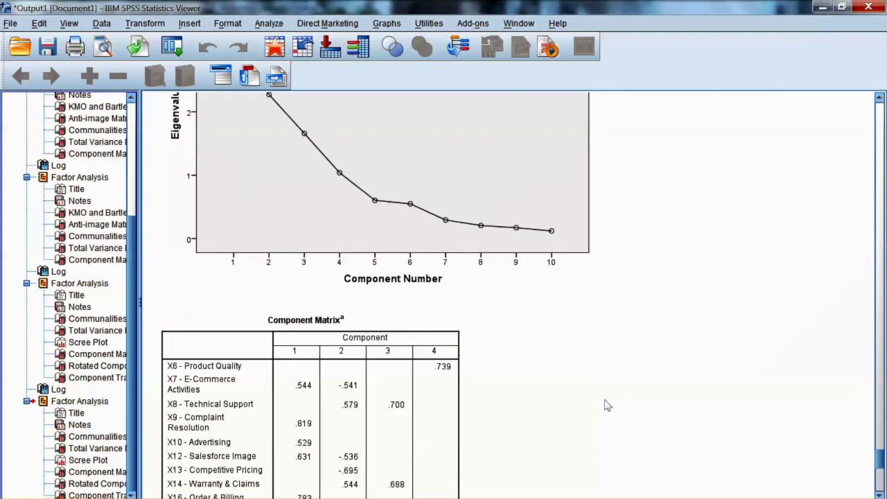
left_click(312, 242)
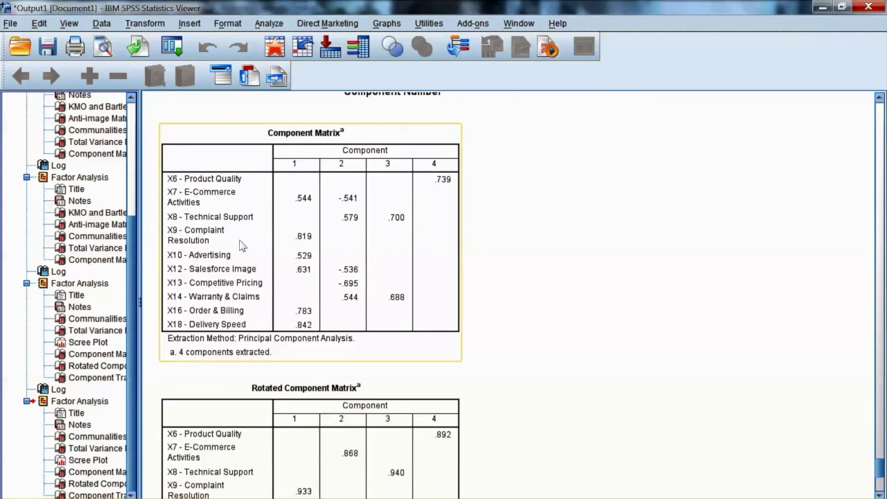
scroll(511, 347, "down", 5)
left_click(511, 346)
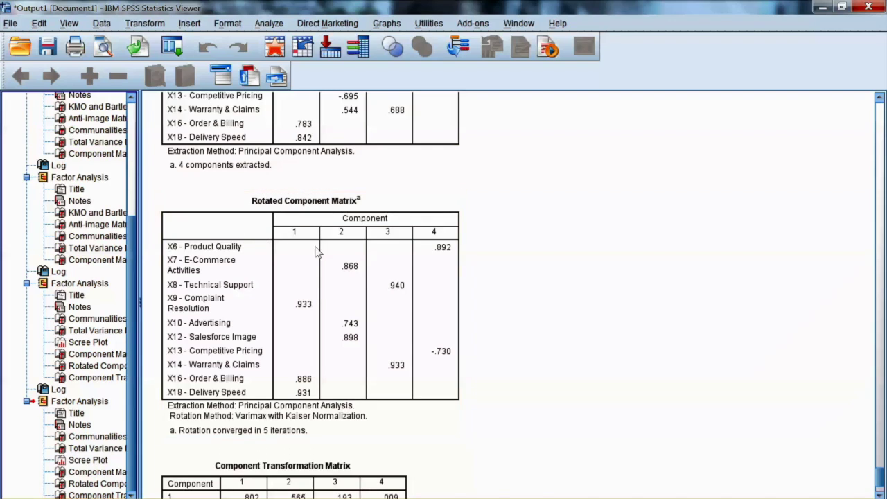
scroll(493, 380, "down", 3)
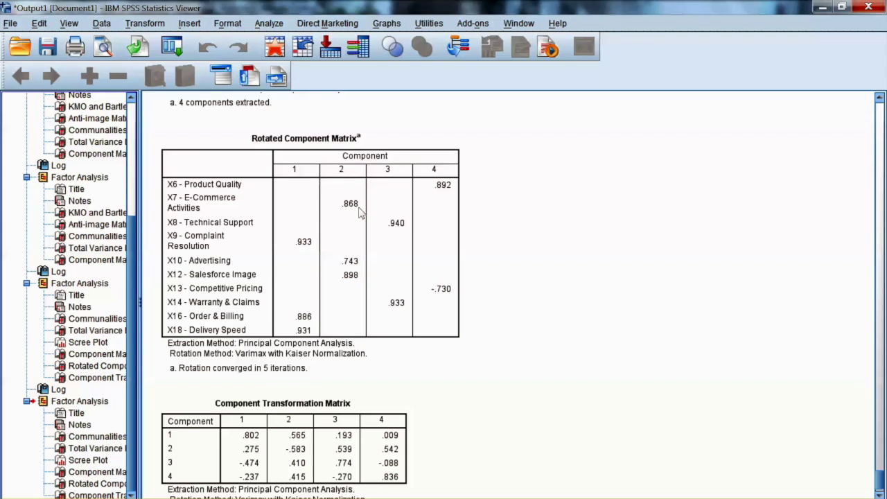
scroll(521, 373, "down", 1)
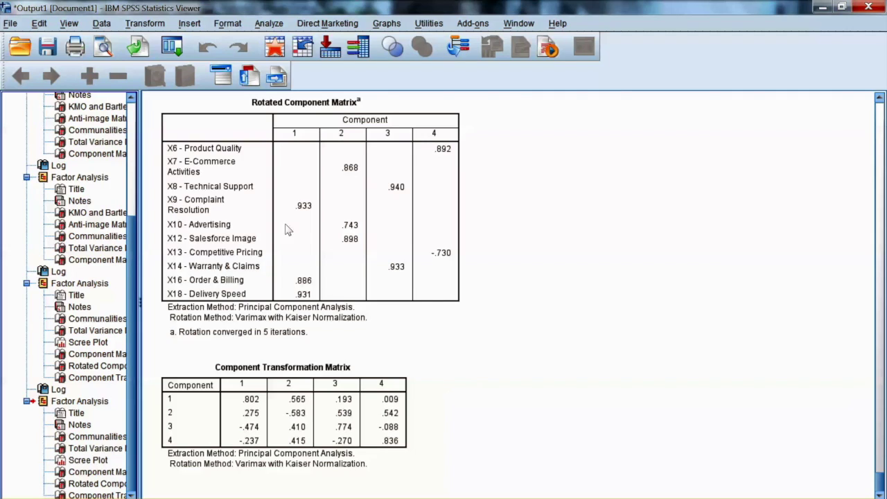
Recall the Factor Analysis dialog and add X11 - Product Line to the variables
left_click(172, 46)
key("Down")
key("Return")
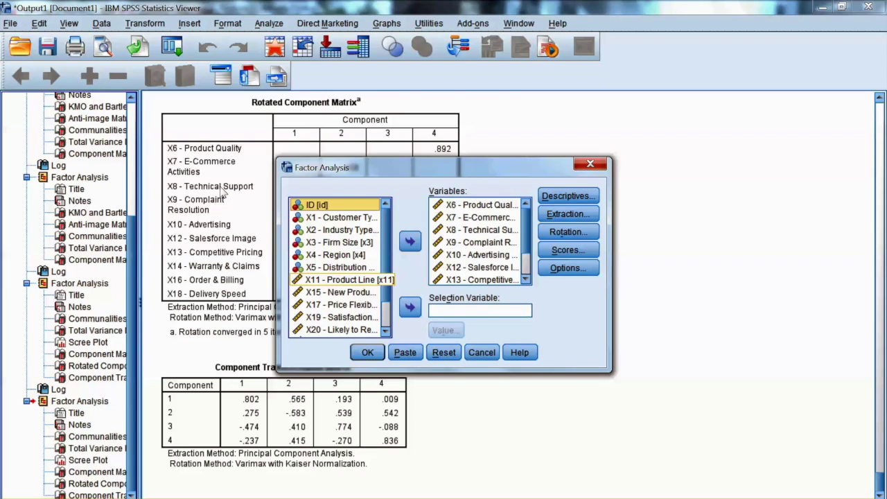
left_click(410, 240)
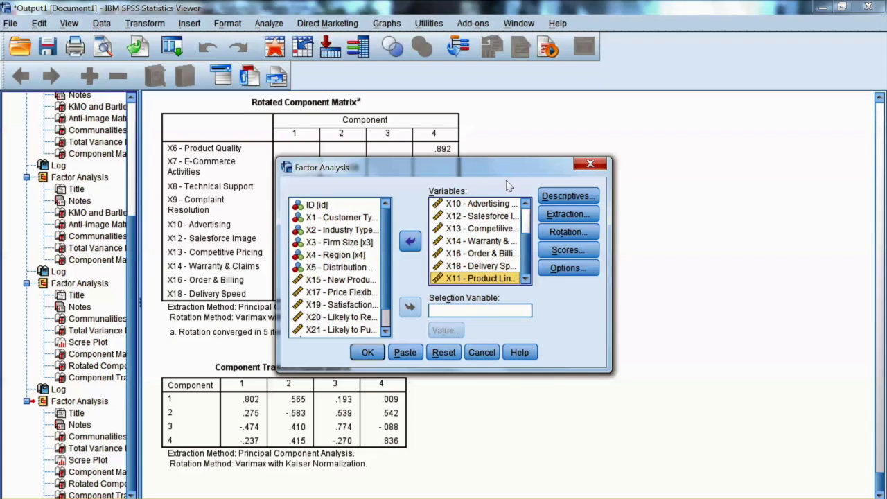
Switch the rotation from Varimax to Direct Oblimin and run the analysis
key("alt+t")
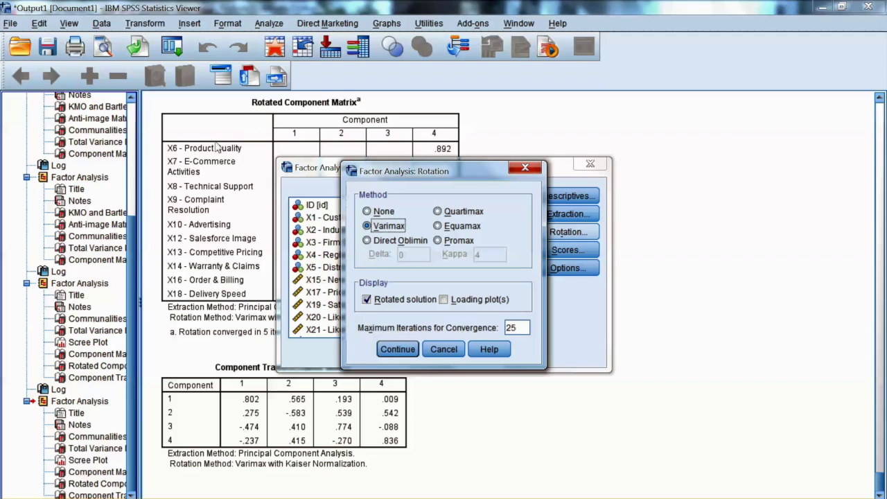
key("alt+o")
key("alt+c")
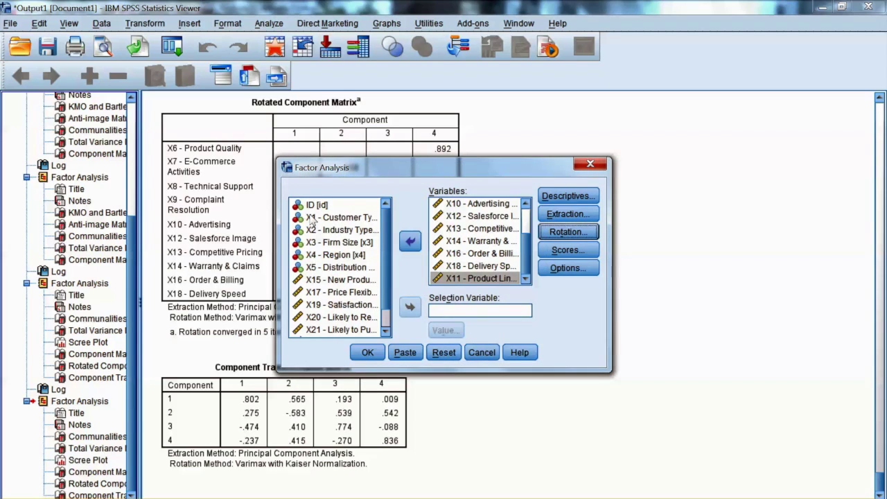
key("Return")
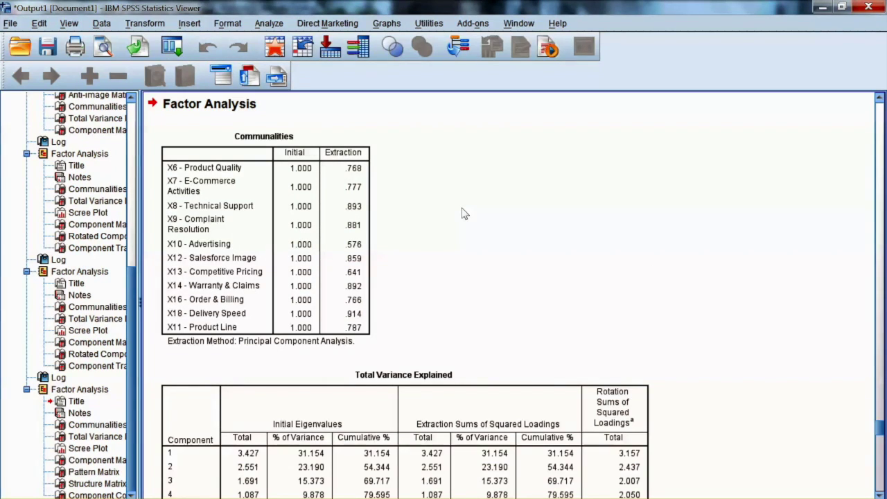
Review the Total Variance Explained, Component, Pattern and Structure matrices from the oblique run
scroll(695, 317, "down", 3)
scroll(695, 317, "down", 3)
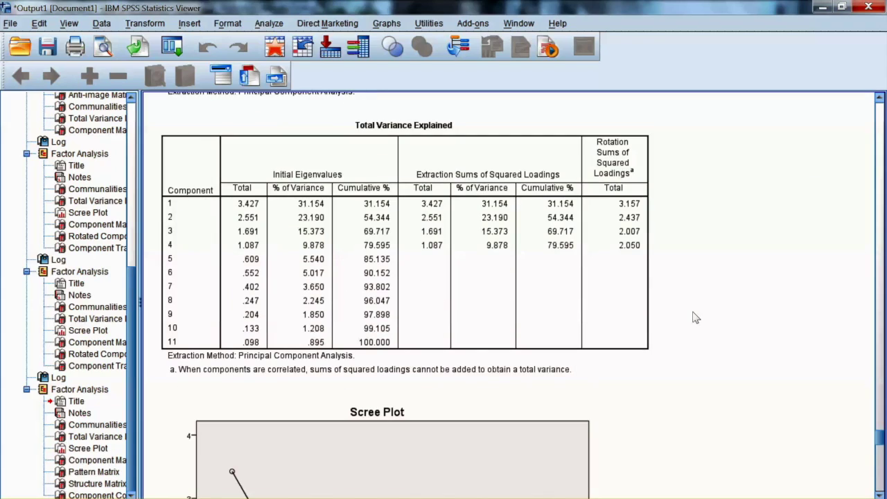
left_click(469, 201)
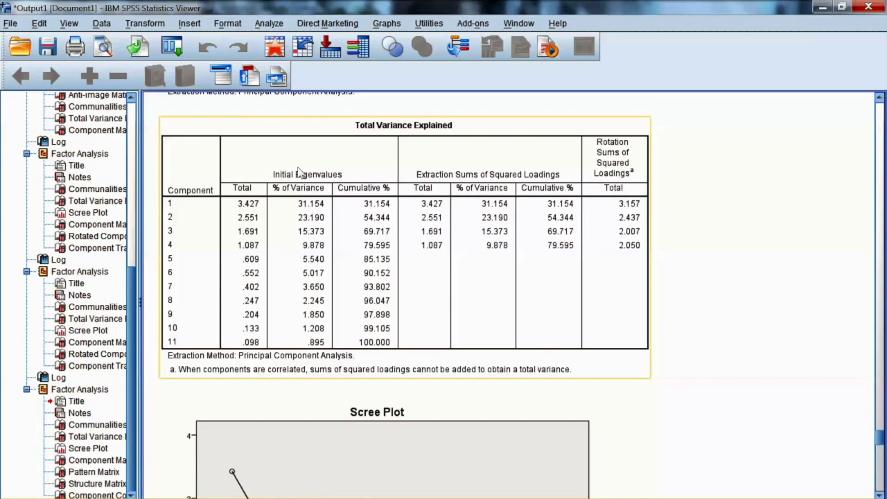
scroll(640, 347, "down", 4)
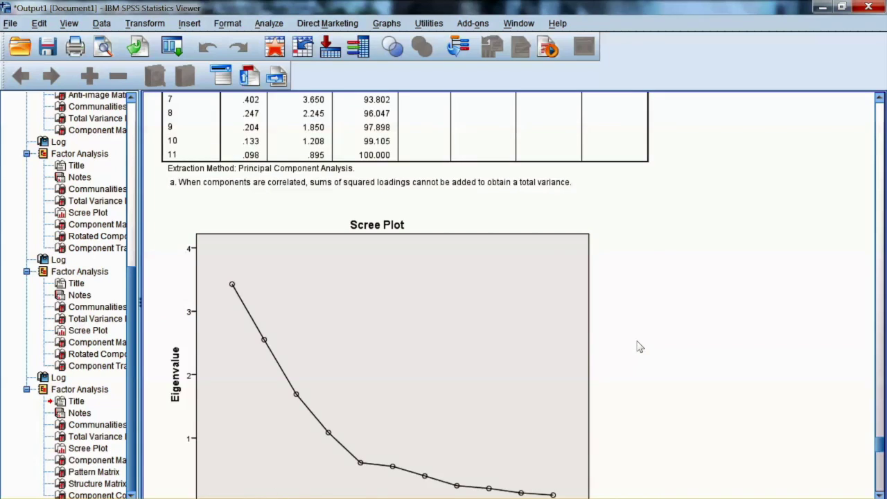
scroll(640, 346, "down", 8)
left_click(222, 212)
scroll(553, 341, "down", 4)
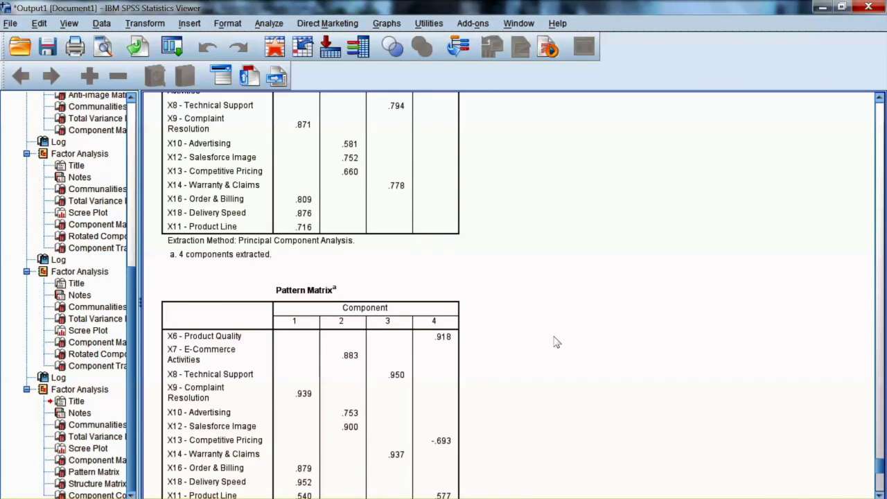
scroll(554, 342, "down", 3)
scroll(554, 341, "down", 4)
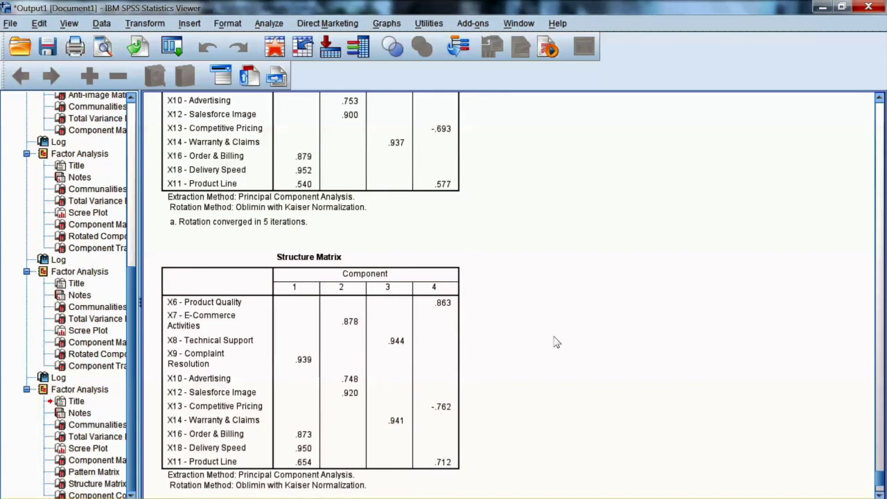
scroll(554, 342, "up", 4)
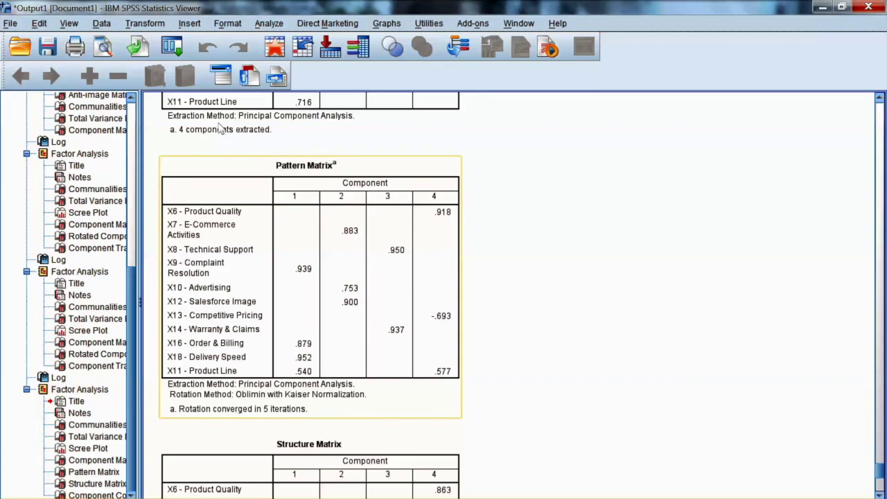
scroll(543, 414, "down", 5)
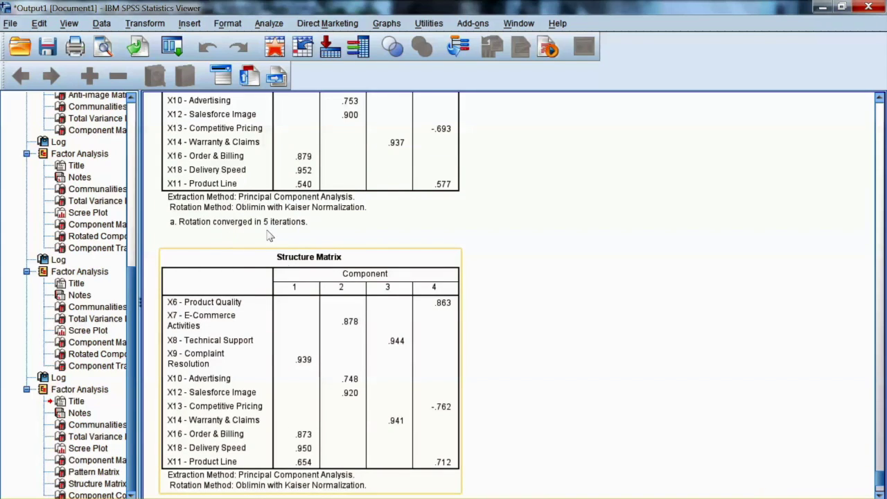
scroll(476, 347, "up", 2)
scroll(476, 348, "up", 2)
scroll(476, 348, "up", 2)
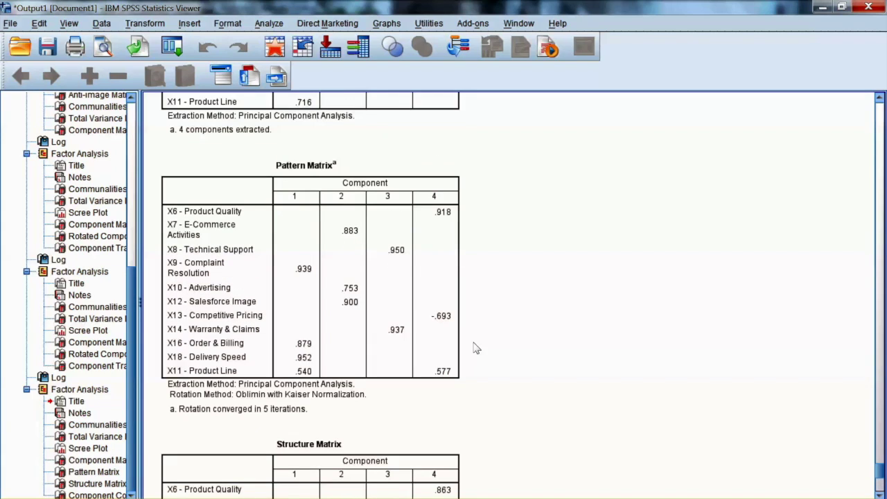
scroll(311, 291, "down", 2)
Recall Factor Analysis, remove X11 - Product Line from the variables, and rerun
left_click(172, 47)
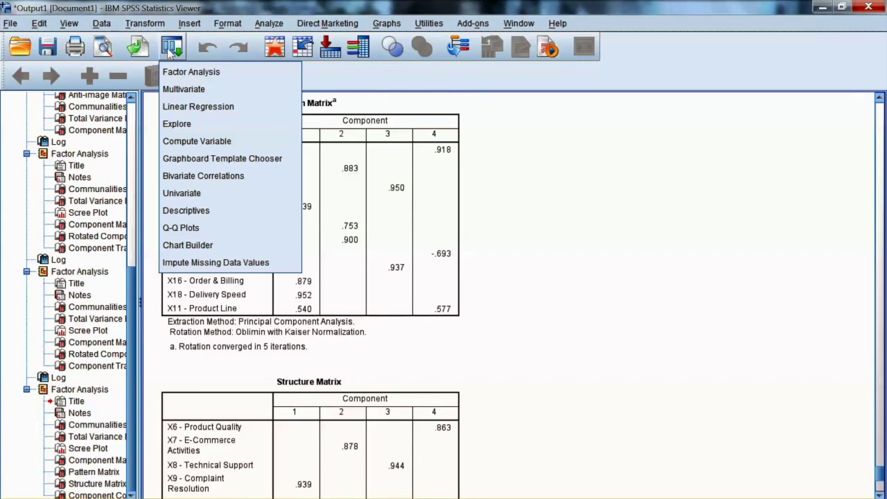
left_click(190, 71)
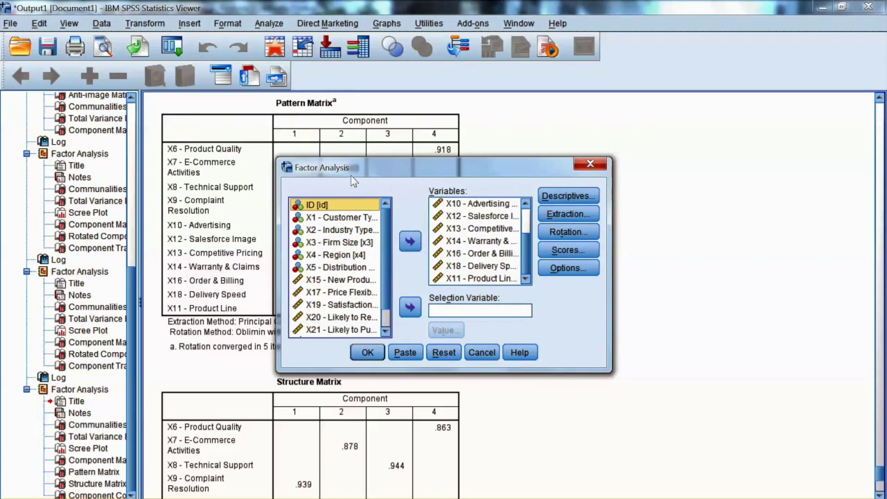
left_click(481, 278)
left_click(410, 240)
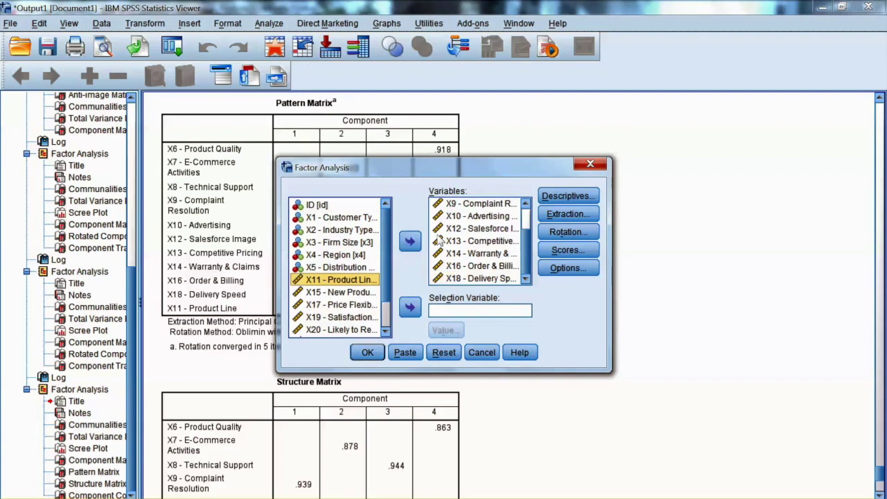
left_click(368, 352)
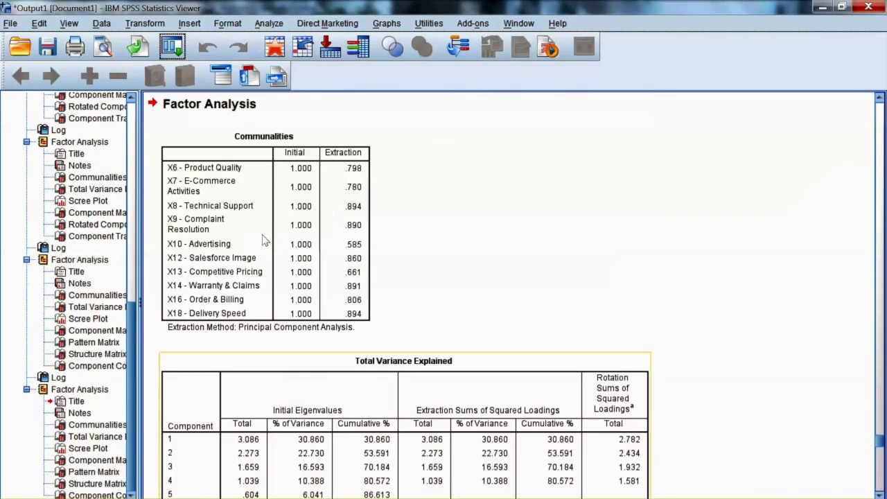
scroll(603, 337, "down", 15)
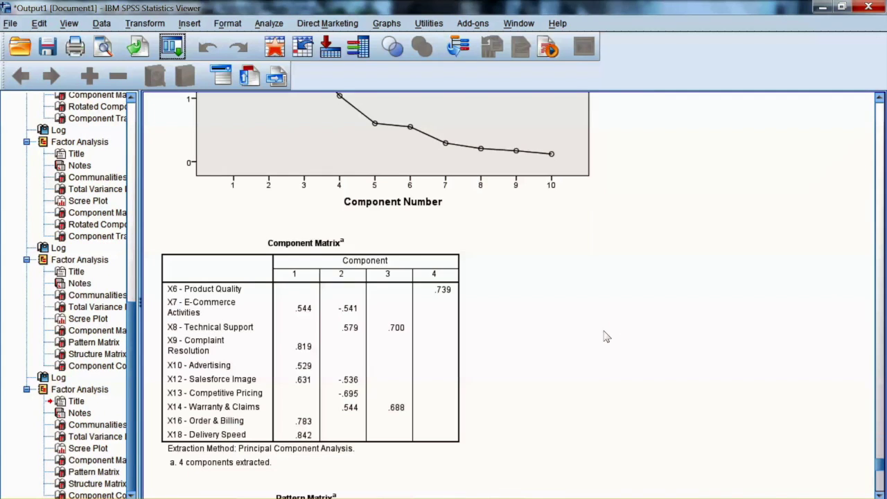
scroll(603, 337, "down", 10)
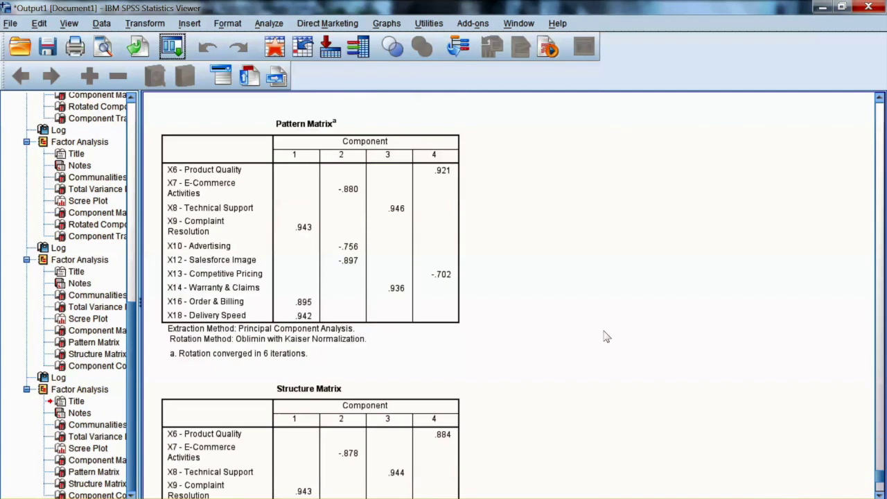
scroll(405, 212, "down", 4)
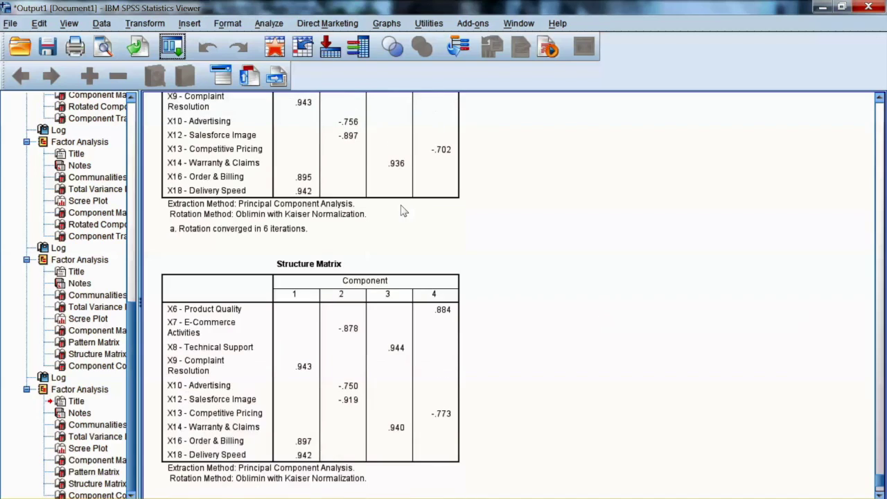
scroll(603, 314, "up", 2)
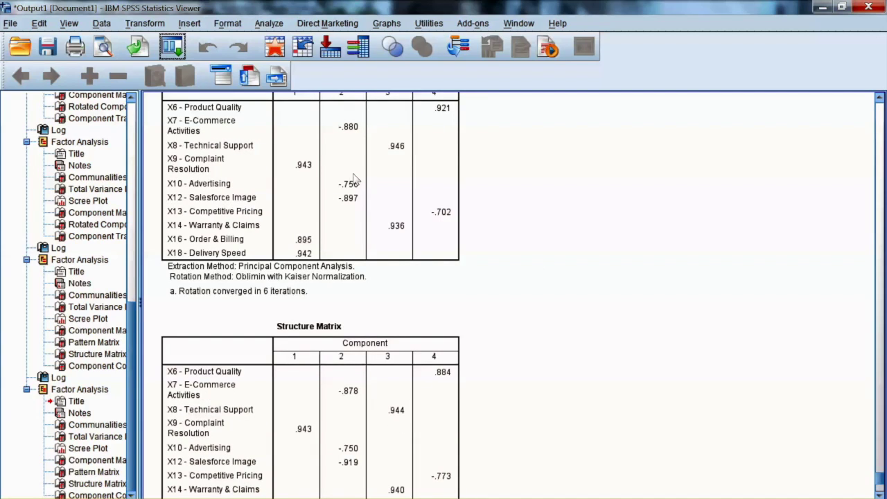
scroll(334, 142, "up", 2)
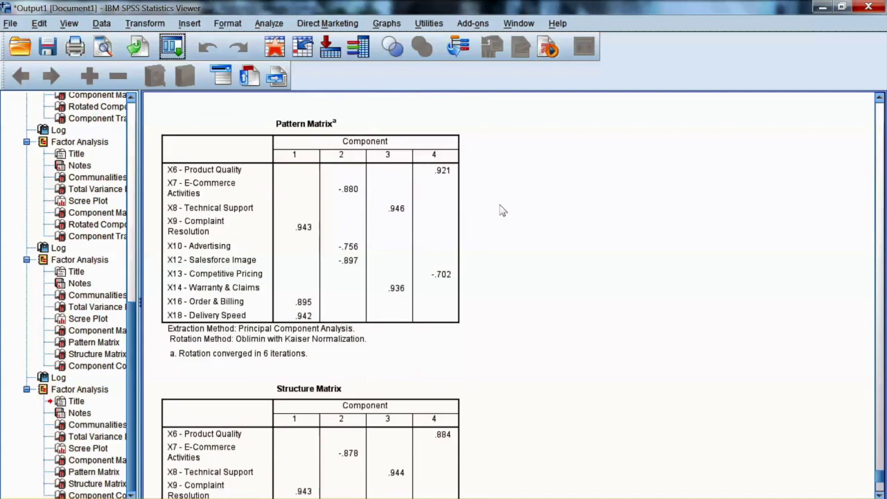
left_click(400, 218)
scroll(201, 254, "down", 5)
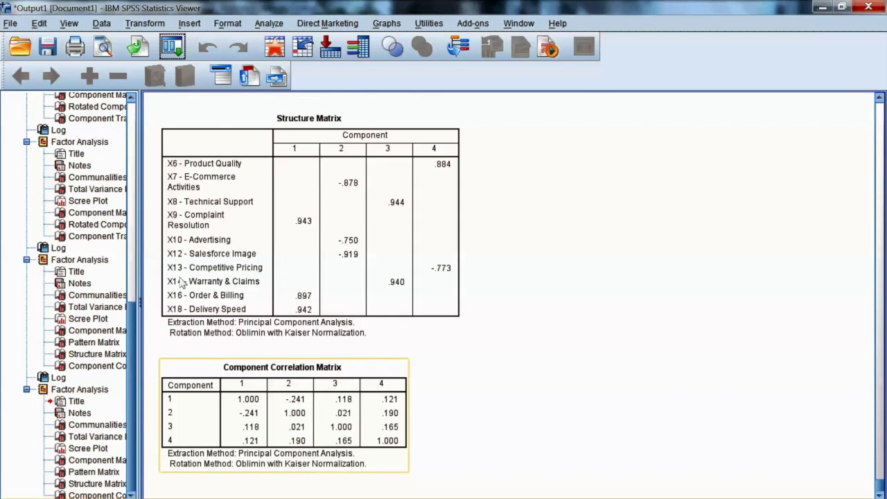